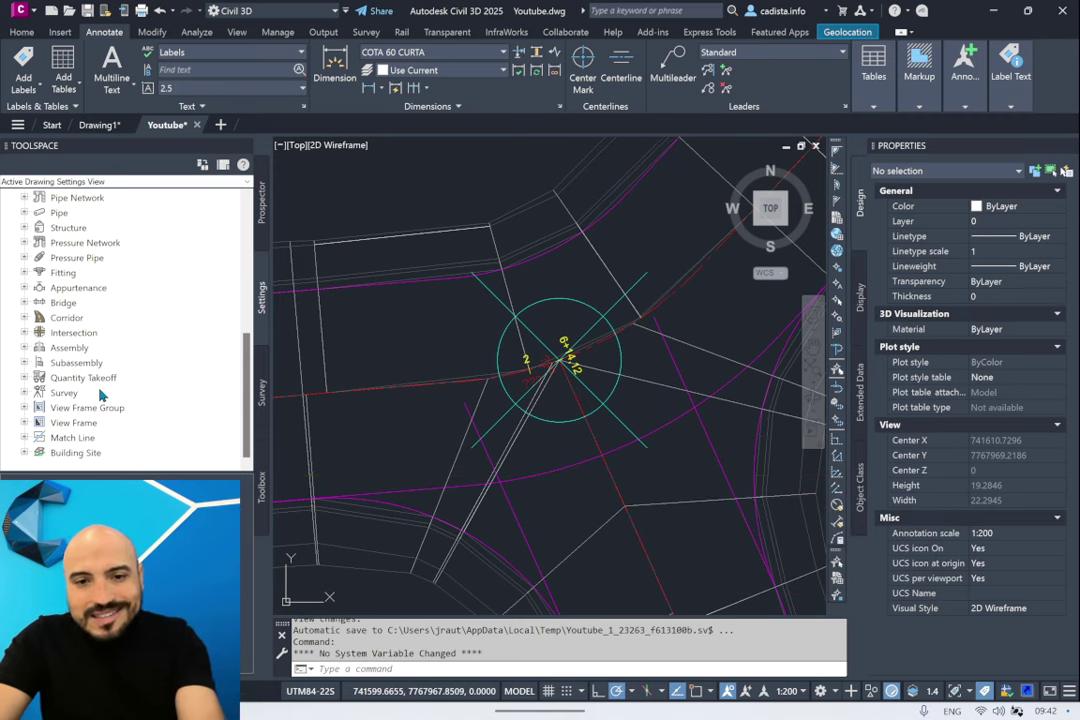
Cancel the active command with the RUA D / RUA B intersection (station 6+14.12) in view
key(Escape)
key(Escape)
Review the PADRÃO intersection location label style in the Label Style Composer, then close it
click(503, 323)
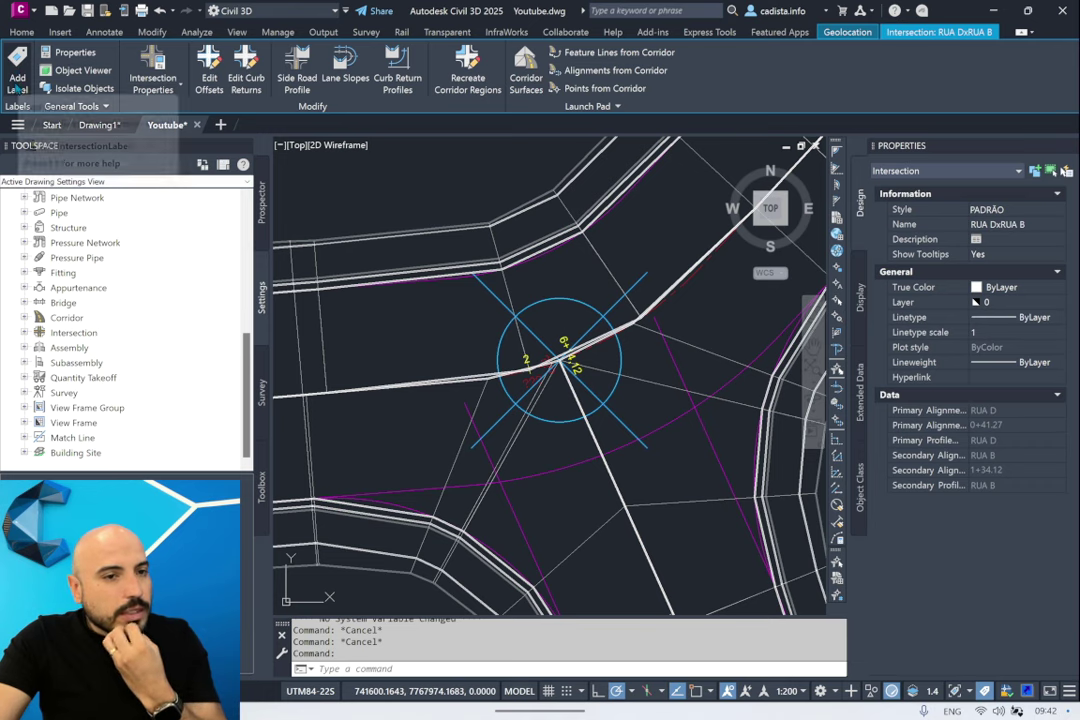
scroll(112, 410, up, 1)
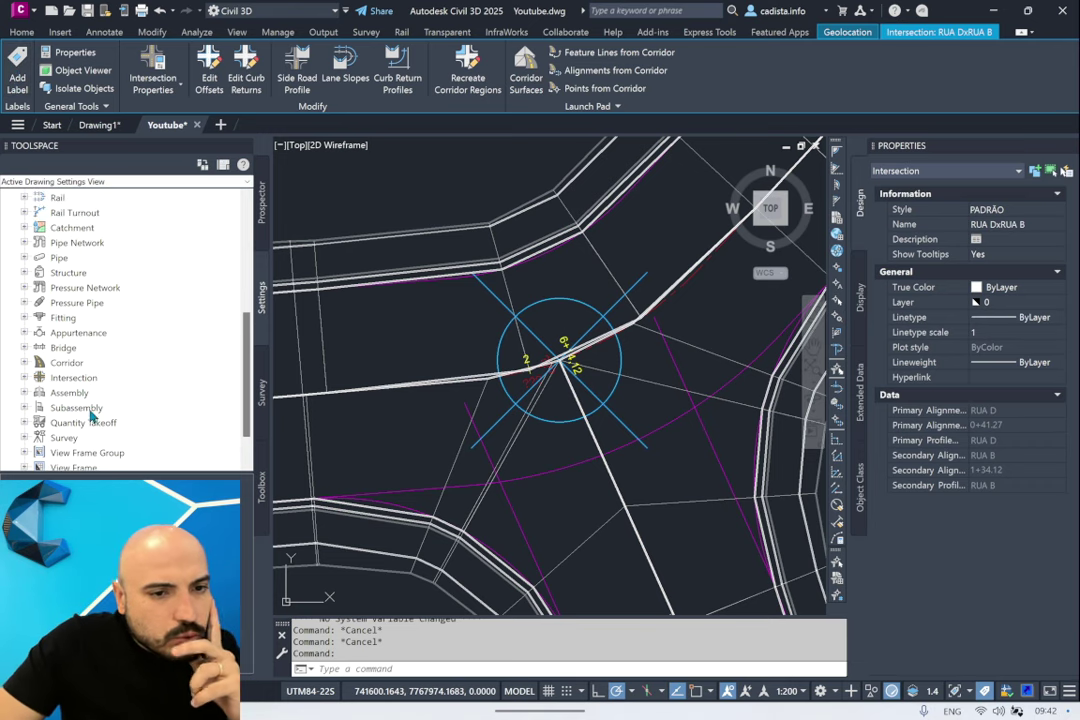
click(25, 378)
click(40, 408)
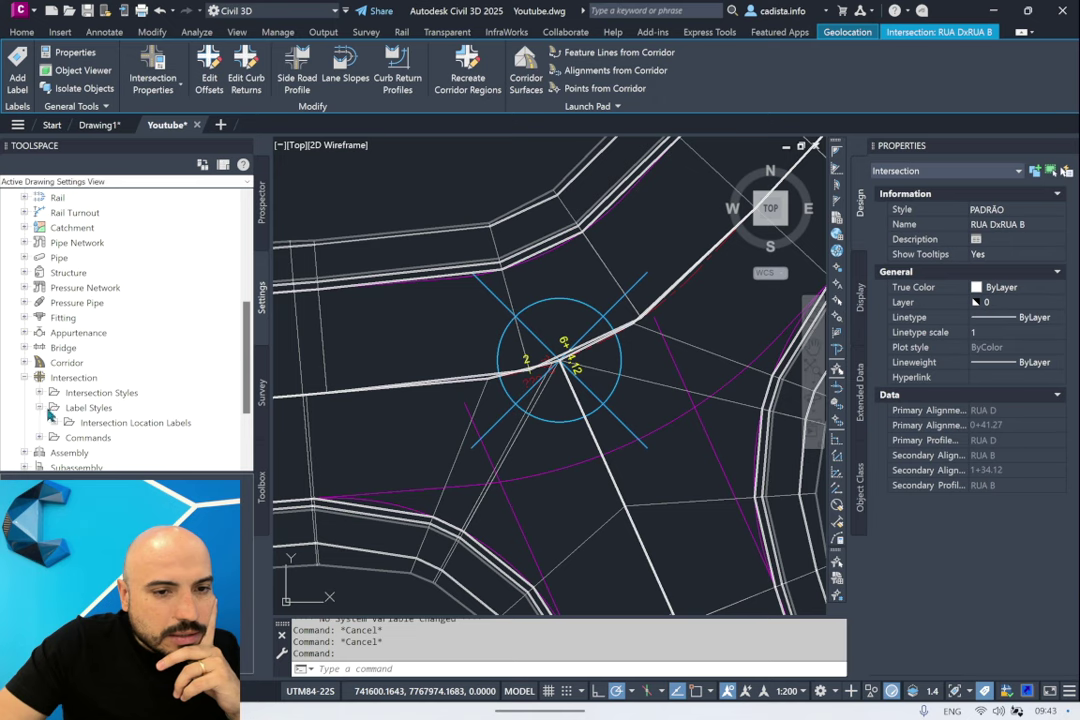
double_click(112, 437)
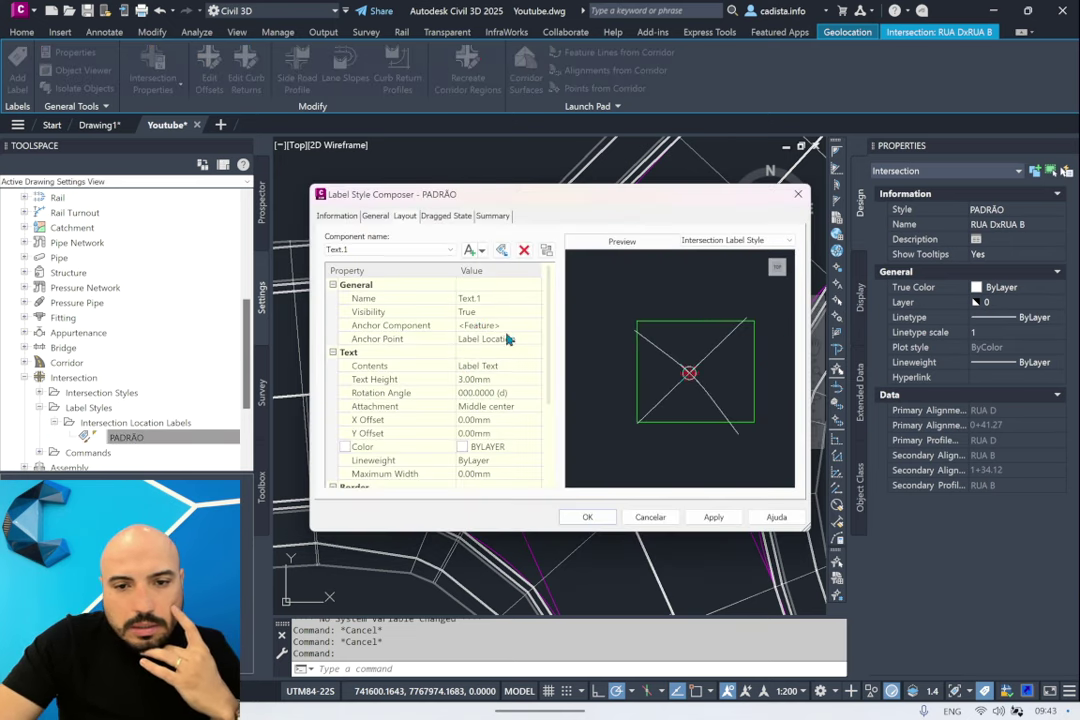
click(652, 517)
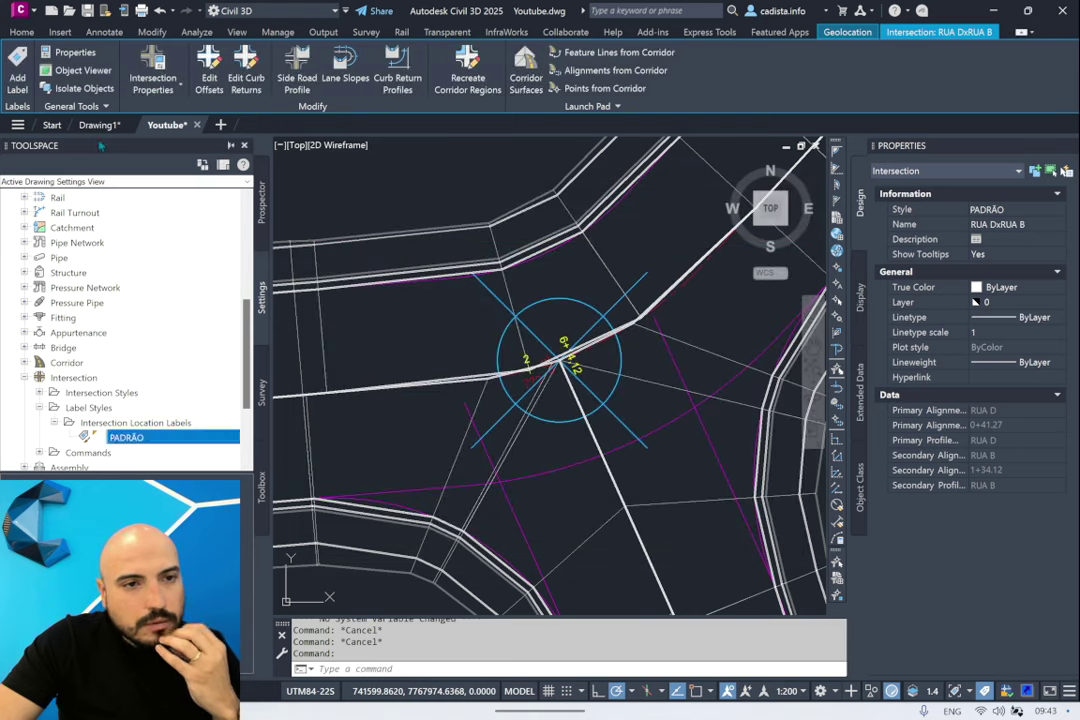
Drag the trial intersection label aside, delete it, and bring up the Add Labels list
scroll(555, 412, up, 3)
key(Escape)
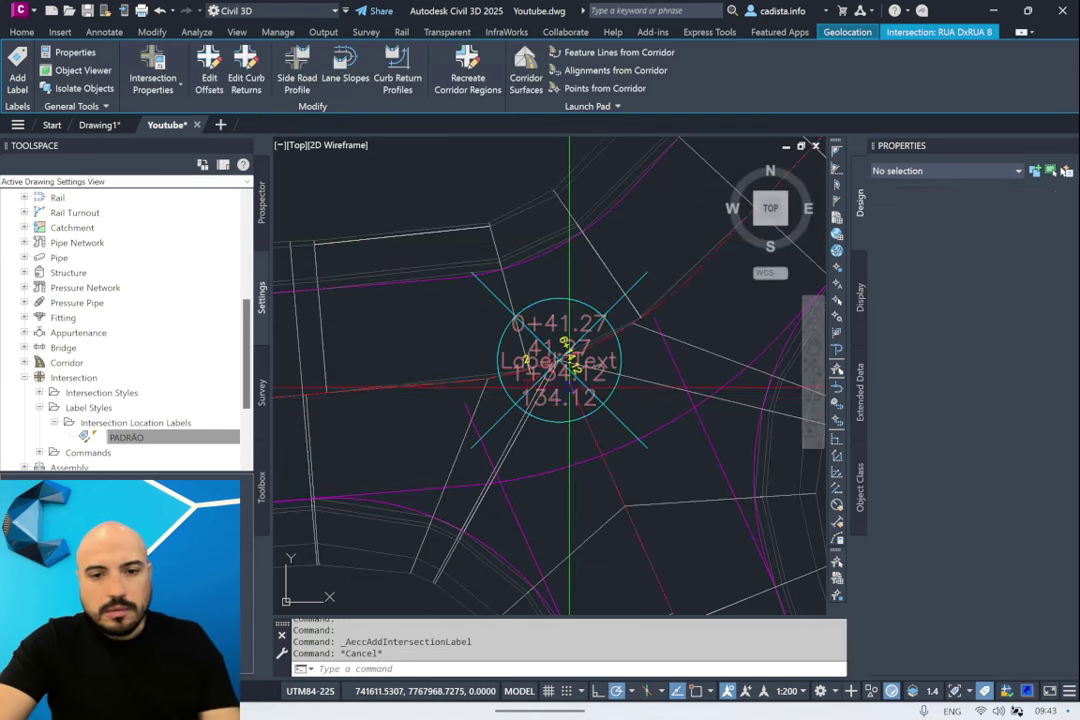
click(555, 362)
click(555, 362)
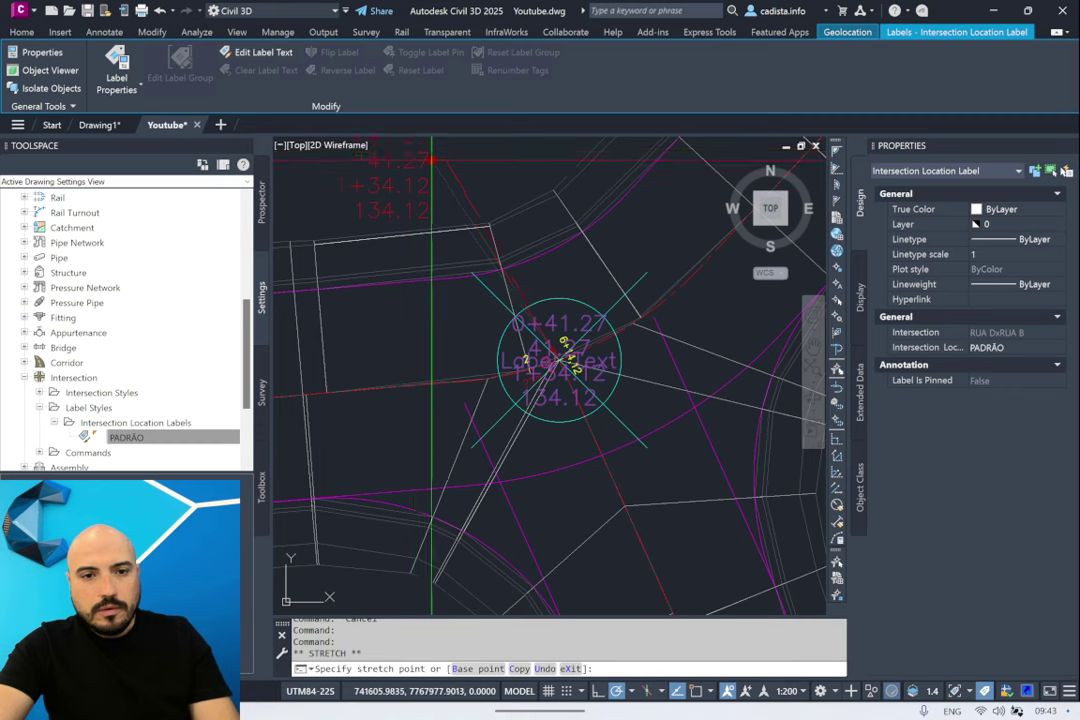
click(455, 165)
middle_drag(487, 188, 547, 268)
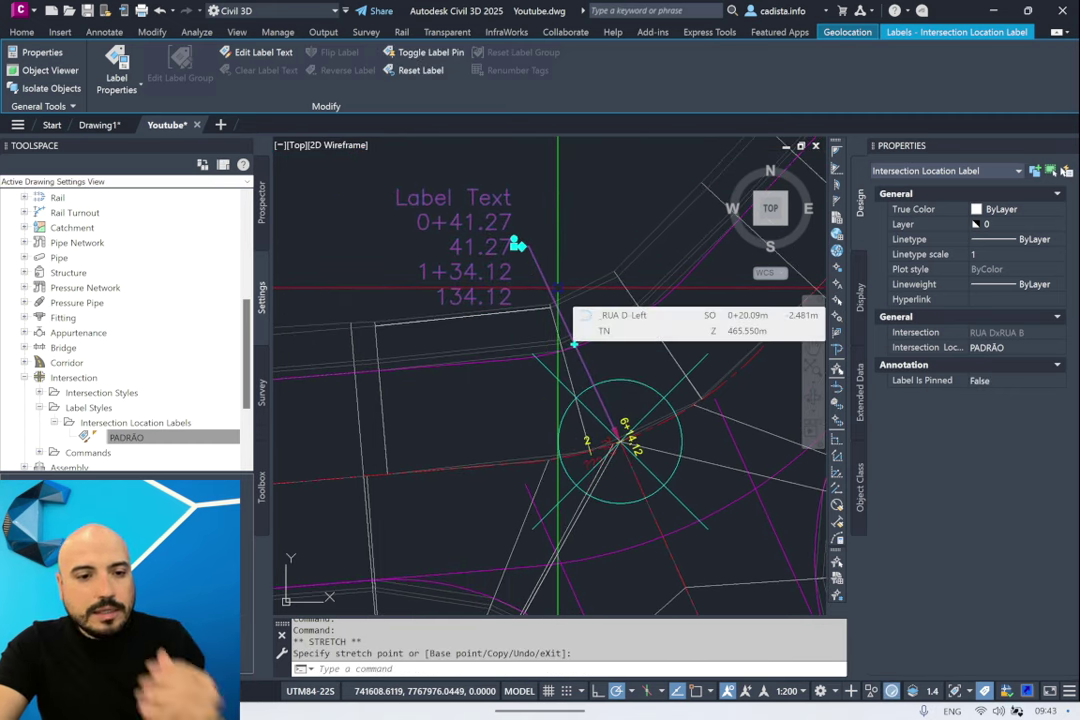
click(126, 437)
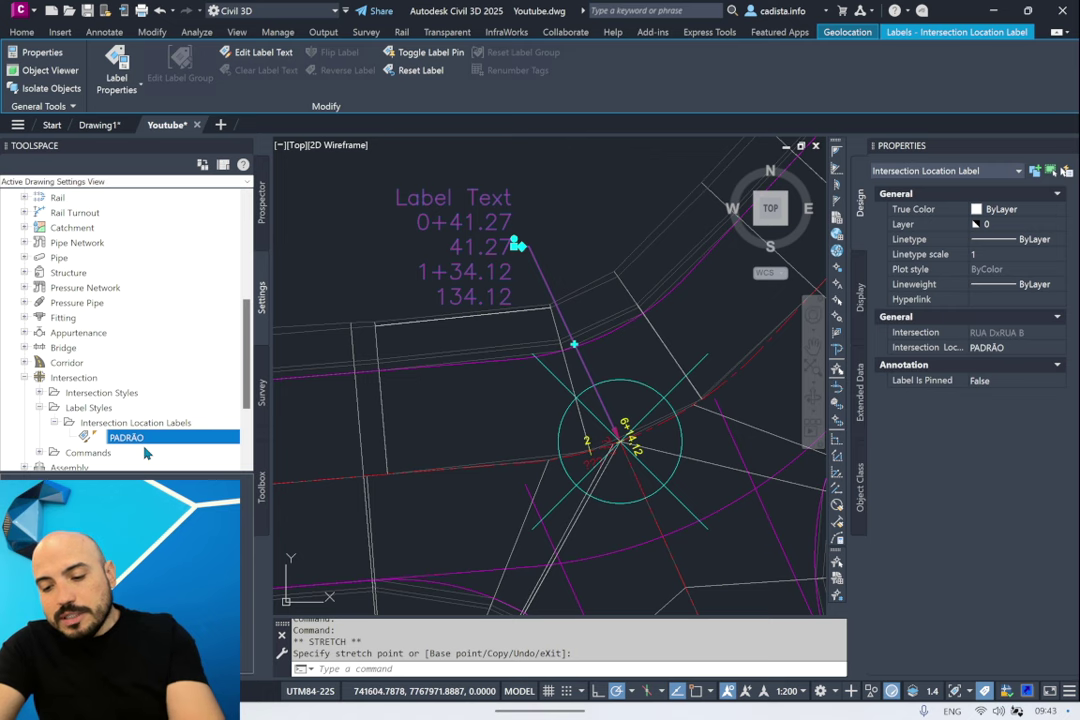
key(Delete)
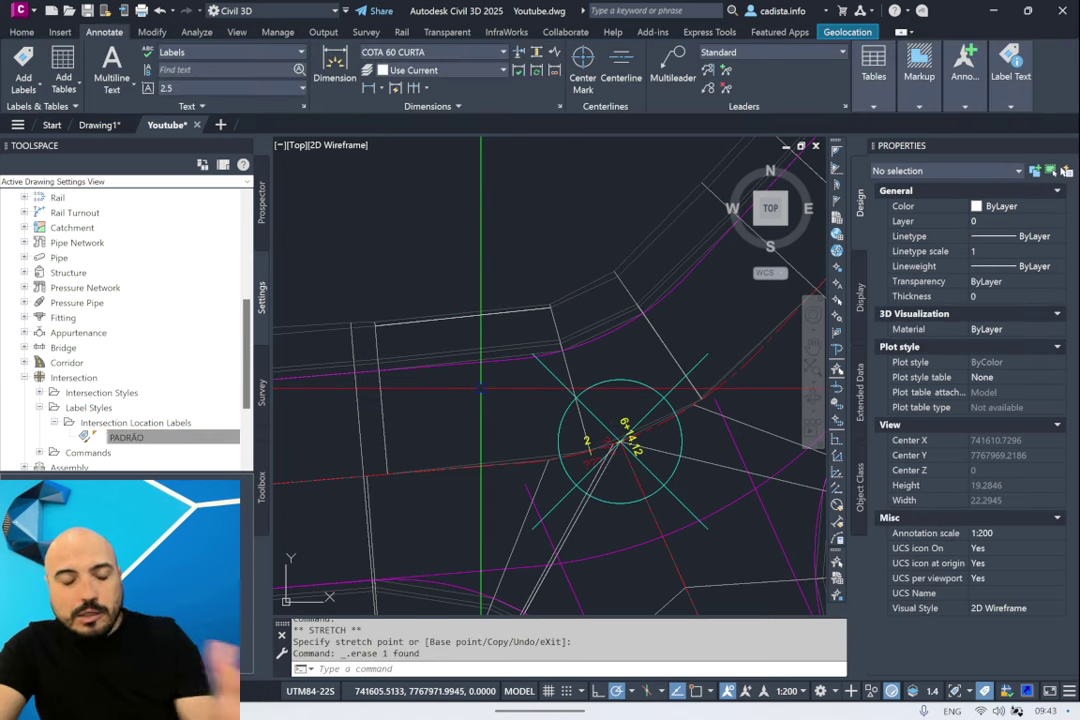
key(Escape)
key(Escape)
key(Escape)
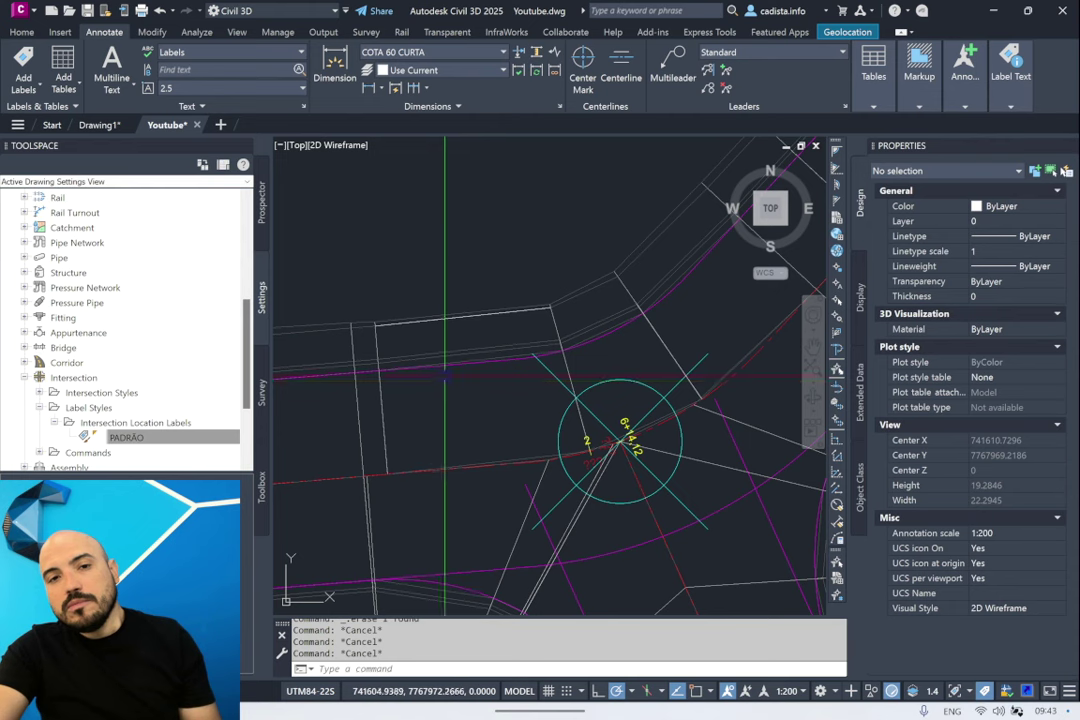
click(25, 92)
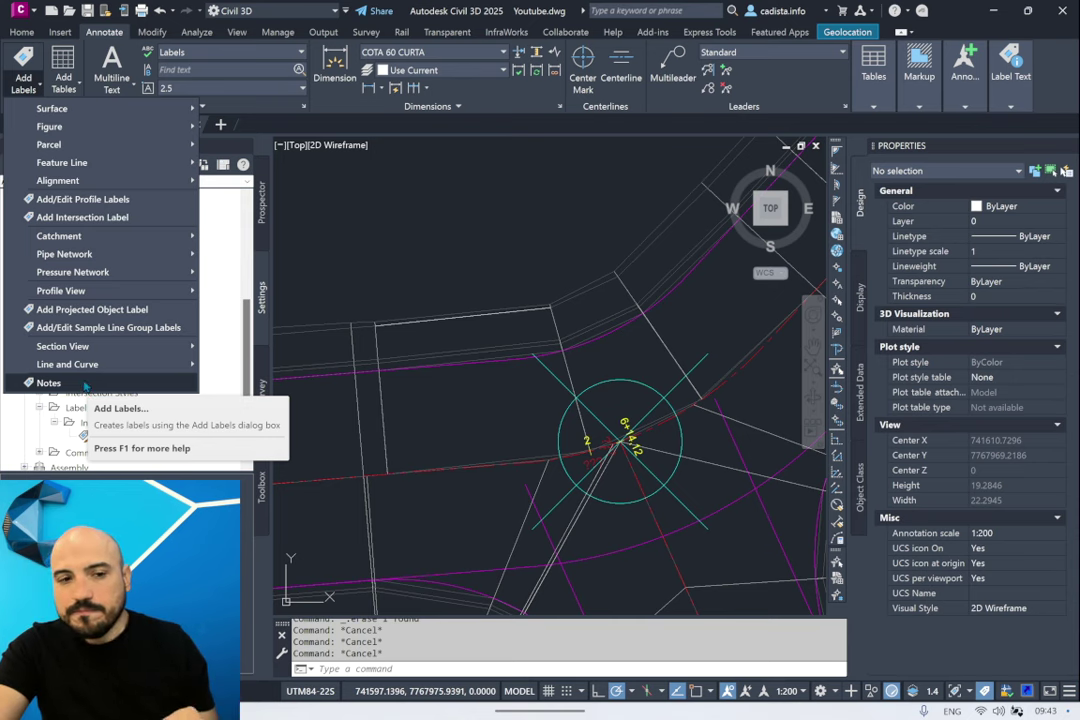
Place a plain Note label at the centre of the RUA D / RUA B intersection
click(86, 384)
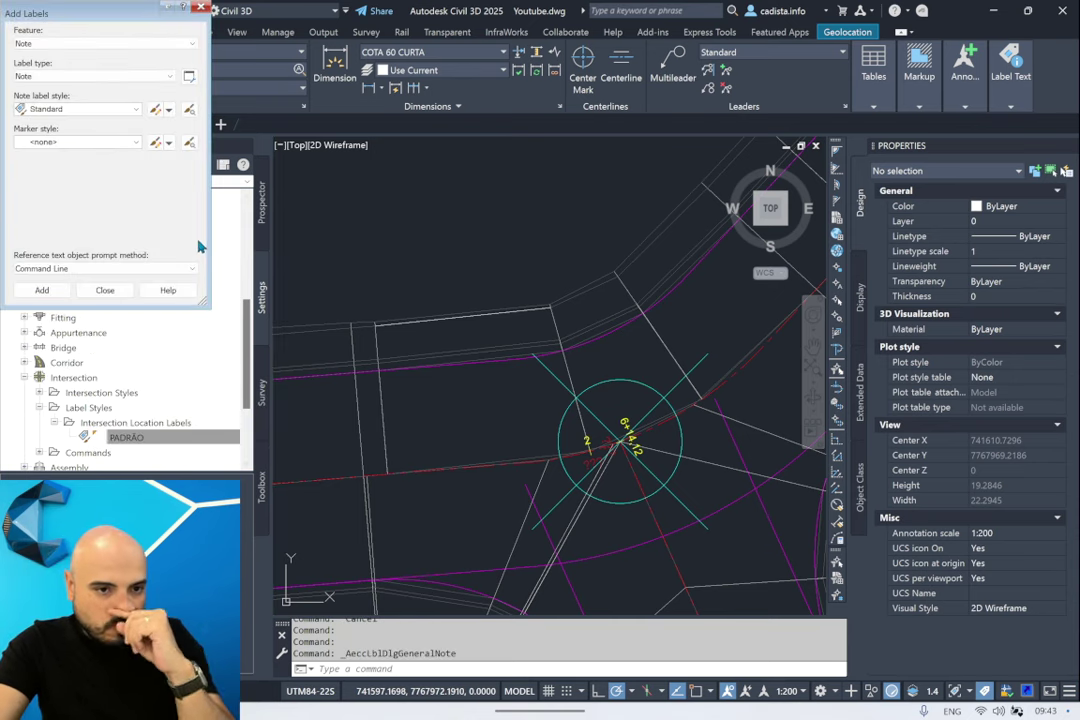
click(42, 290)
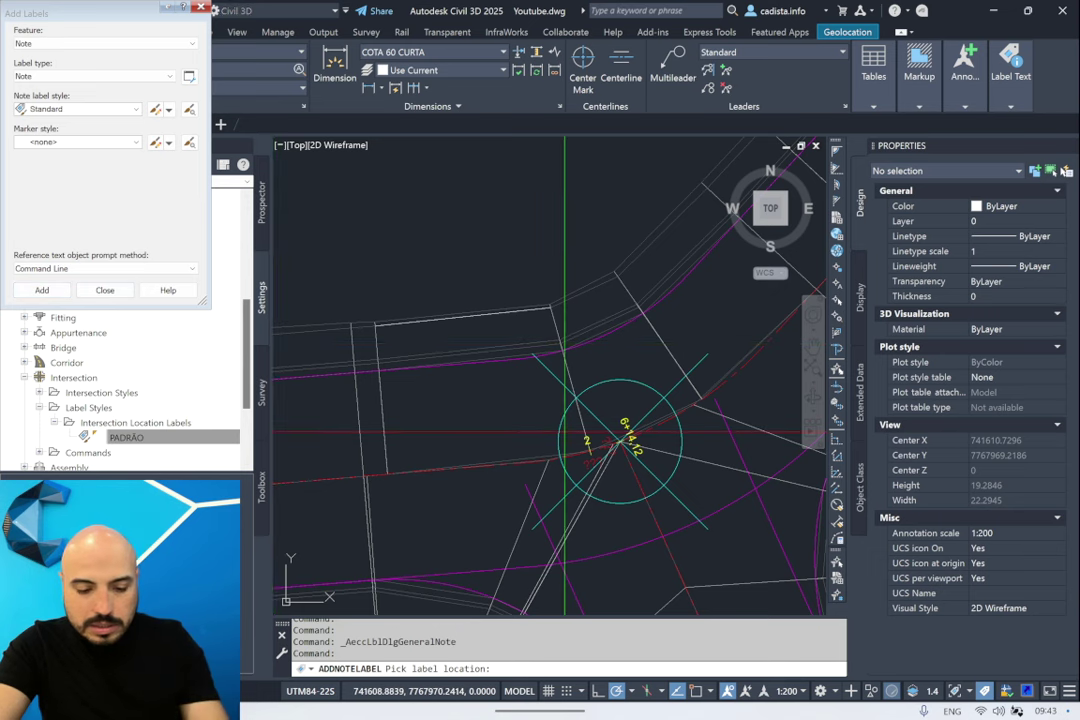
scroll(622, 440, up, 4)
click(618, 437)
key(Escape)
key(Escape)
key(Escape)
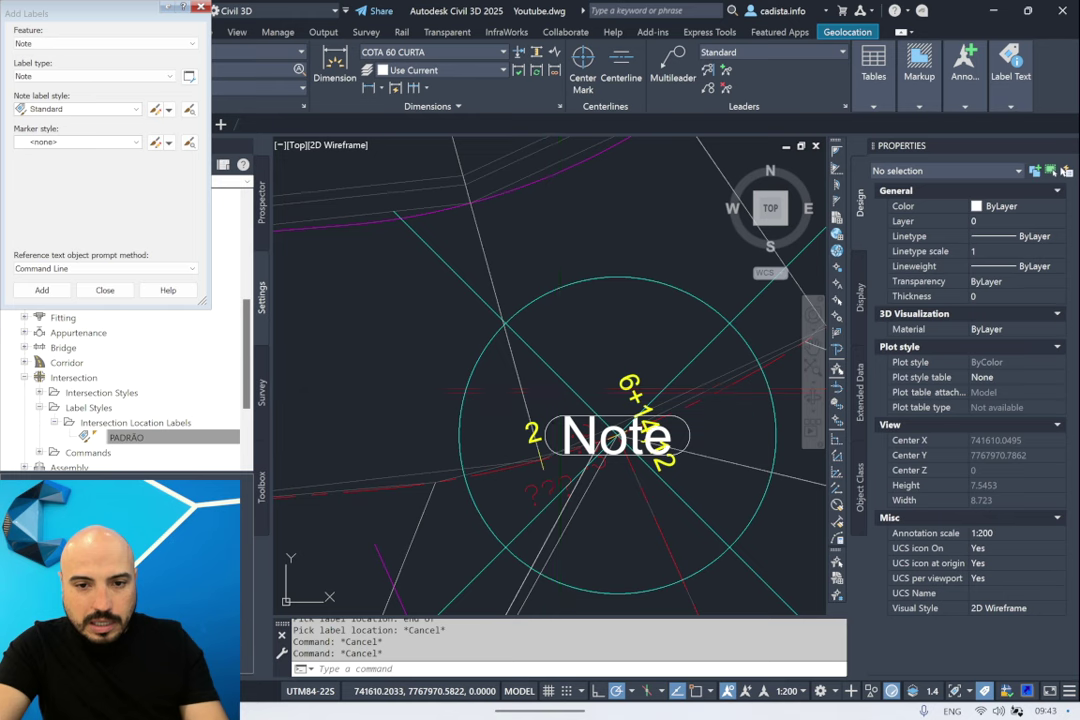
Keep Standard selected and create a new note label style from the style options
click(131, 109)
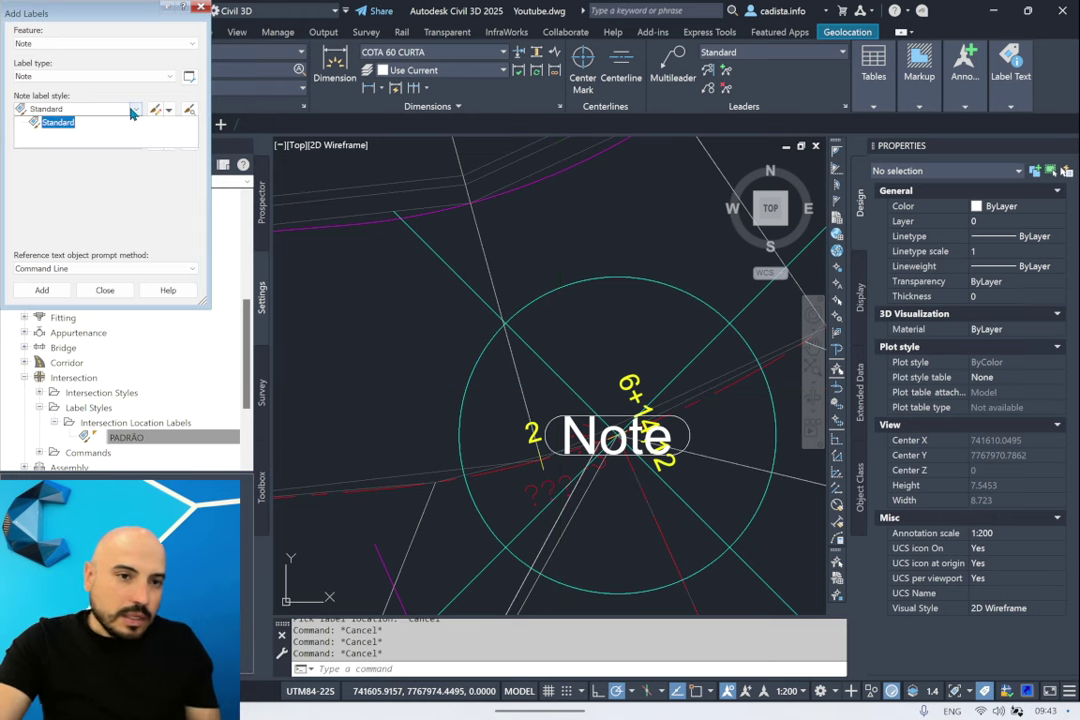
click(131, 113)
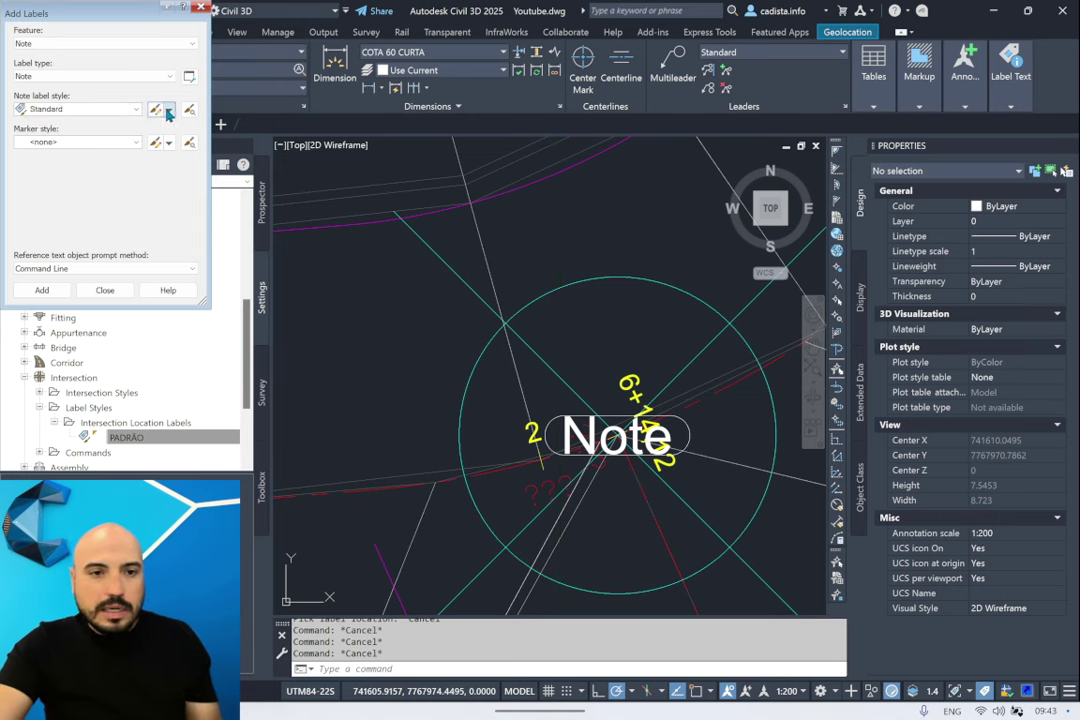
click(168, 113)
click(200, 122)
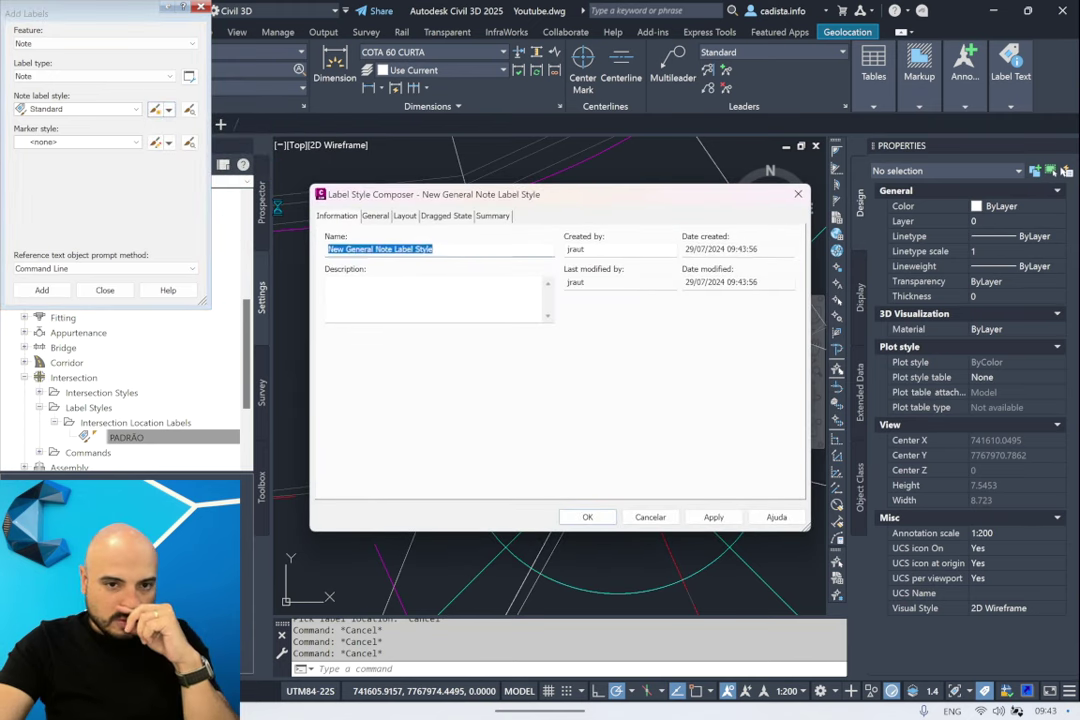
Name the style INTERSEÇÃO and replace its default text with an Alignment reference text component
key(Caps_Lock)
text(TERSEÇÃO)
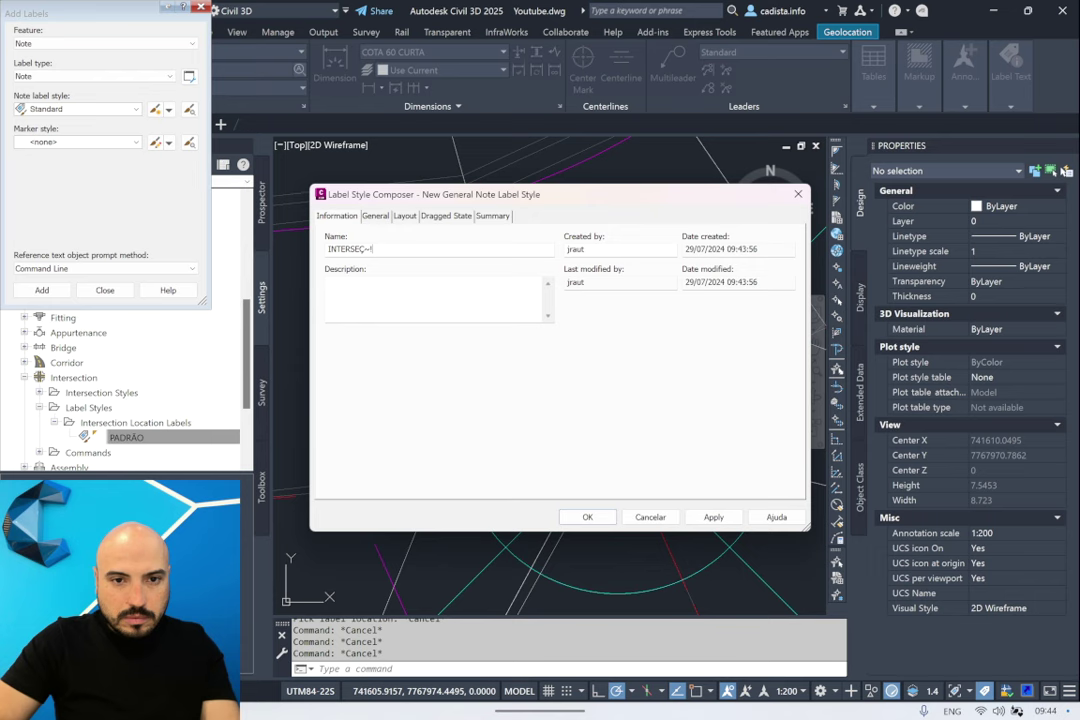
click(404, 215)
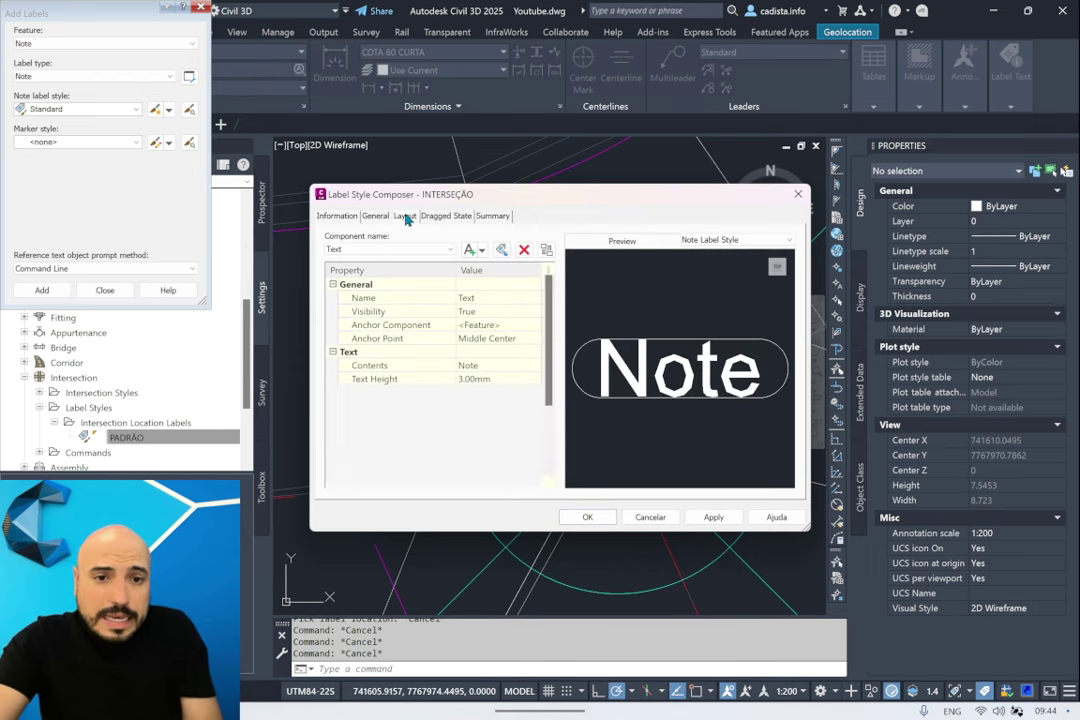
click(523, 250)
click(481, 250)
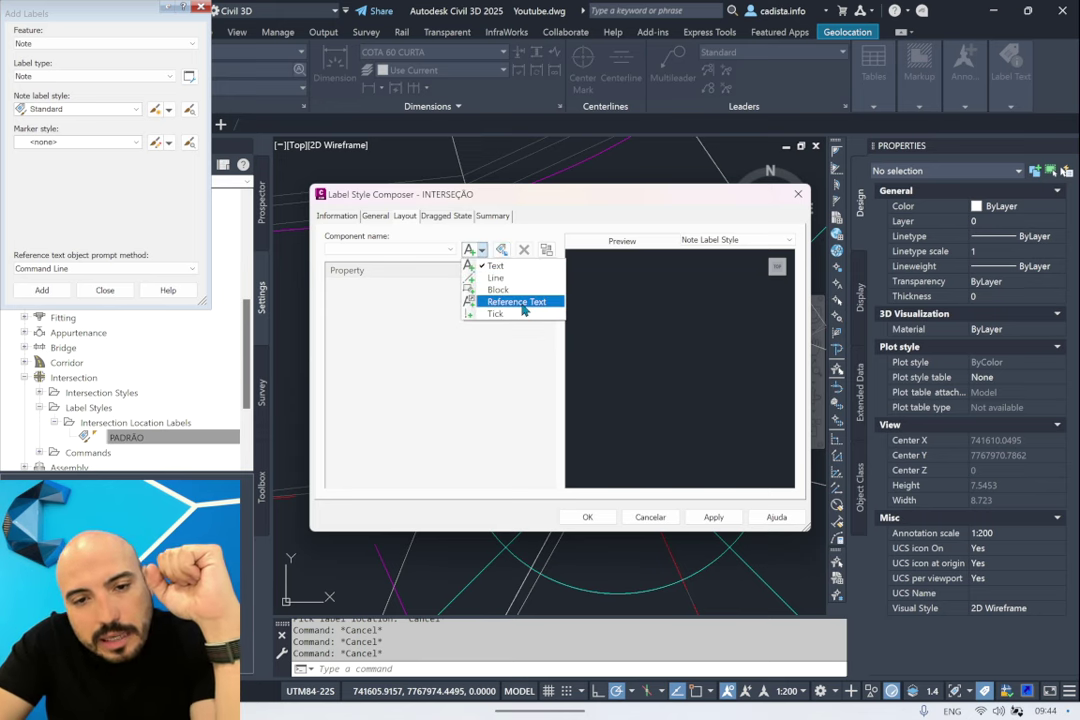
click(521, 303)
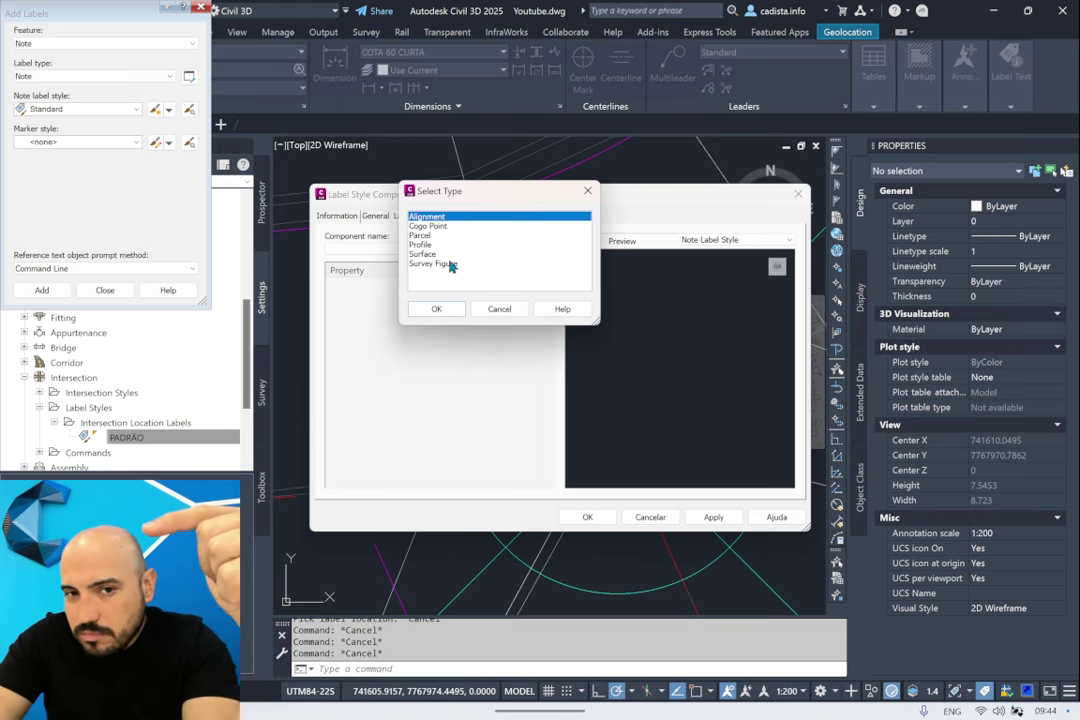
click(436, 312)
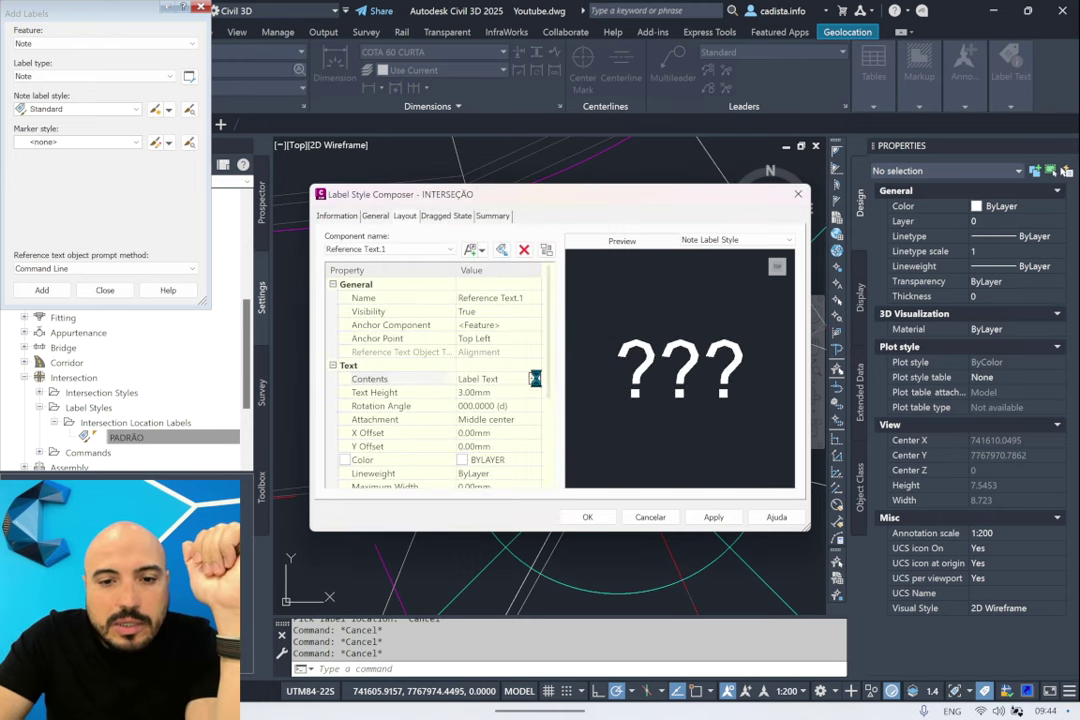
Replace the placeholder contents with an alignment property and save the INTERSEÇÃO style
click(535, 378)
key(ctrl+a)
key(Delete)
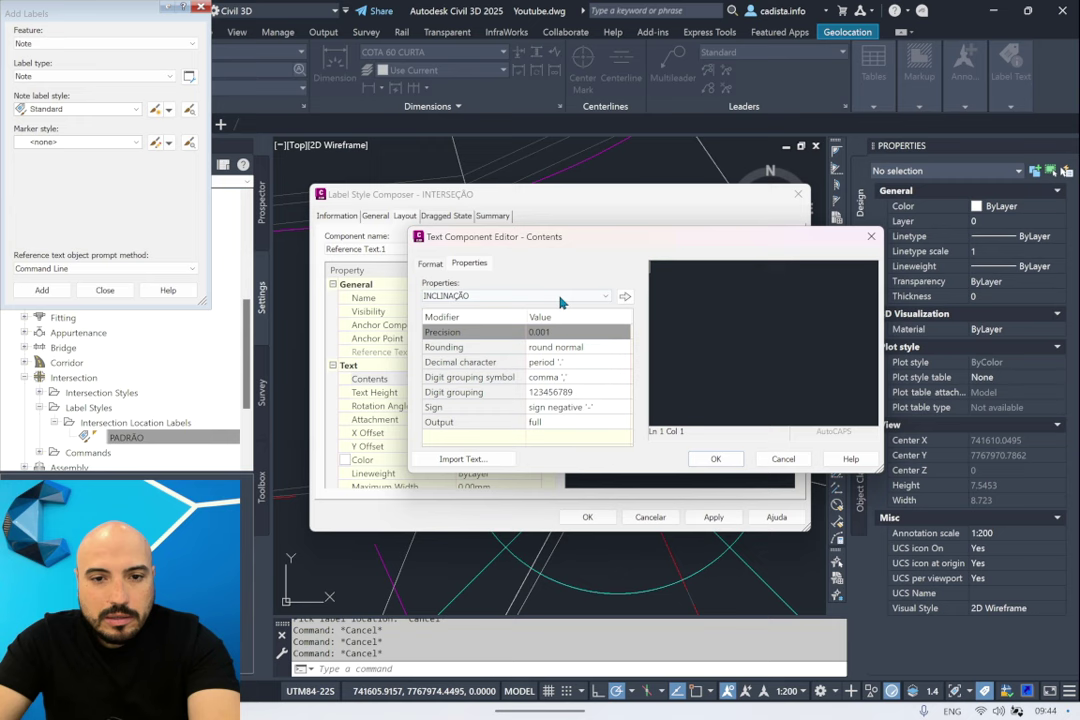
click(560, 298)
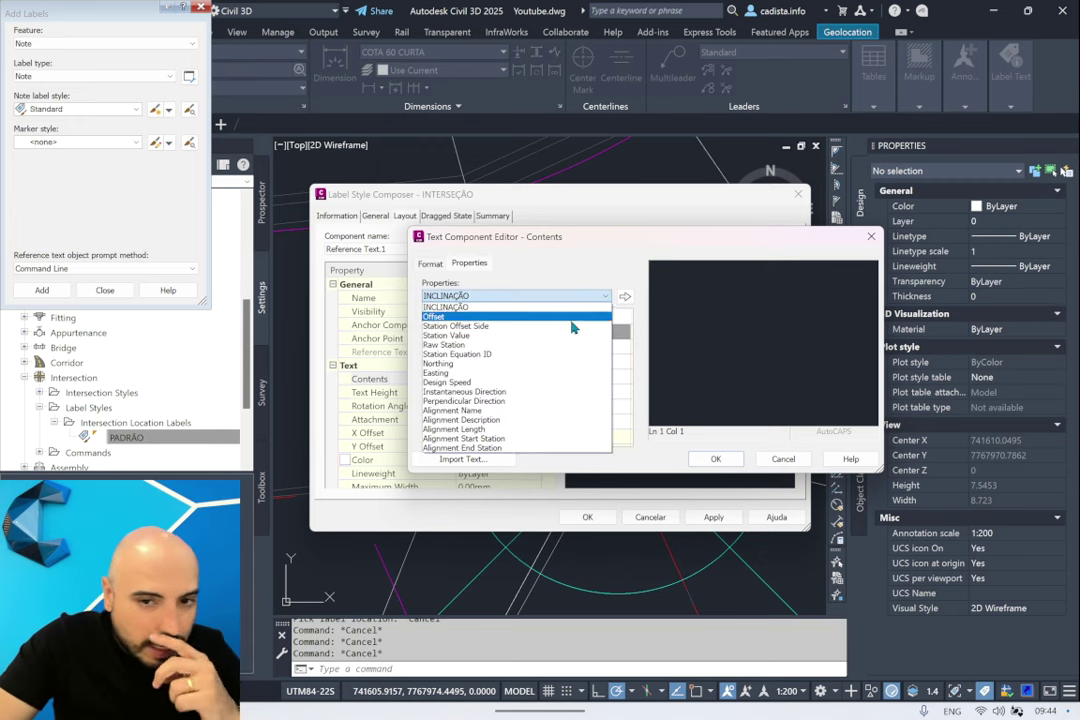
click(470, 363)
click(783, 459)
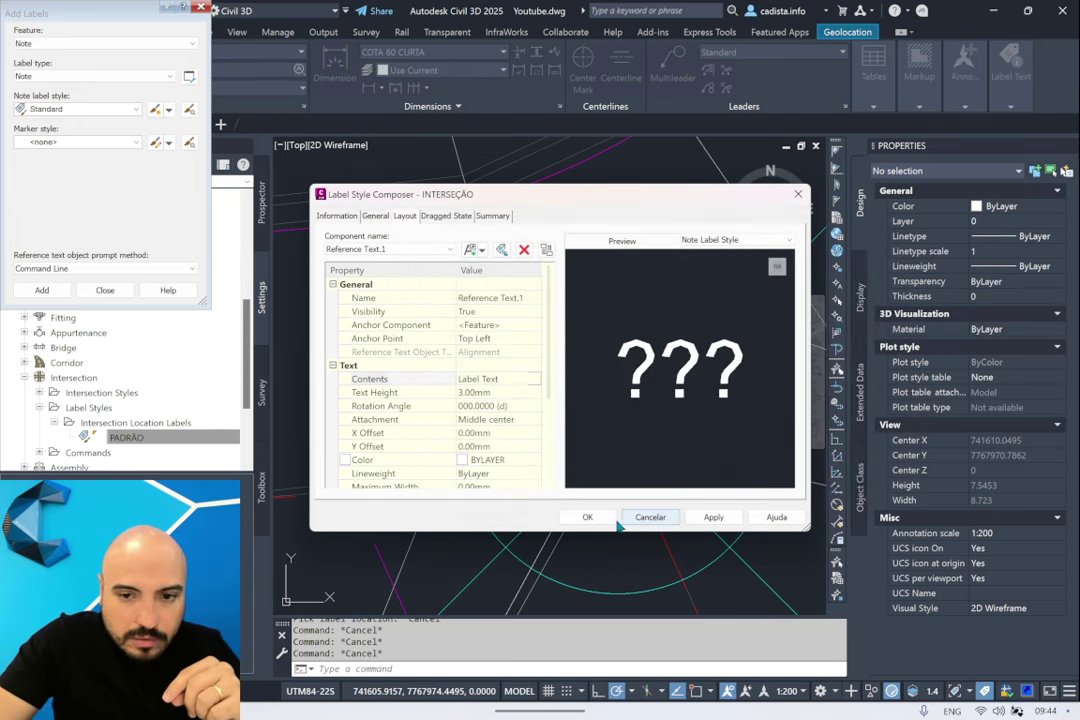
click(622, 520)
drag(45, 13, 321, 226)
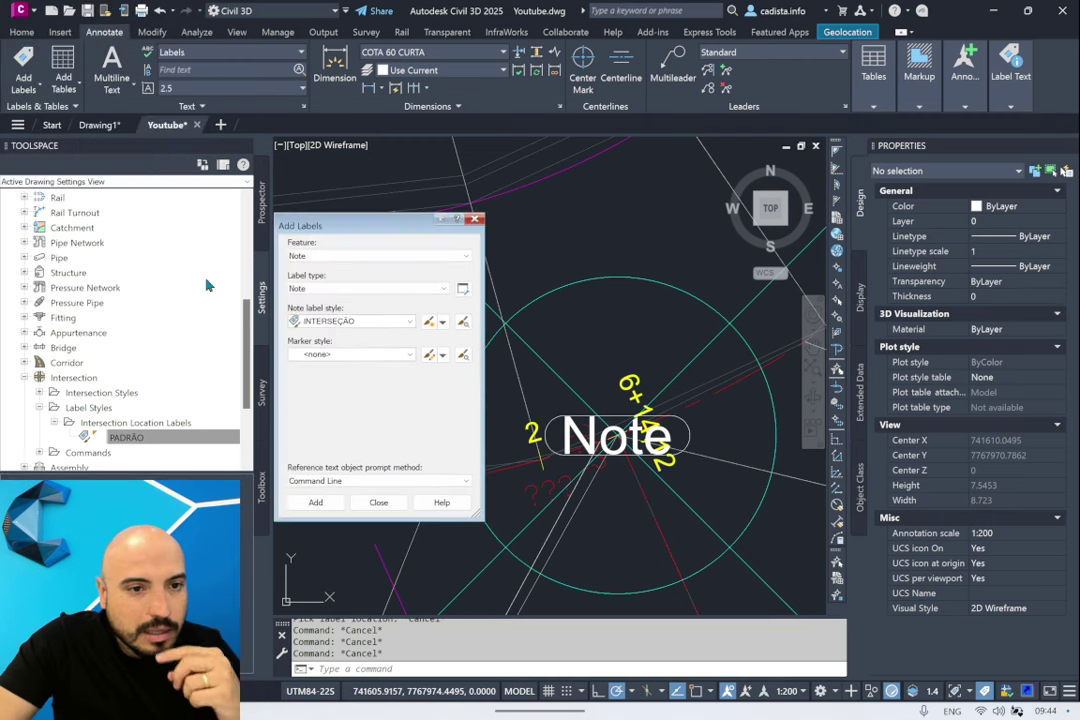
scroll(60, 268, up, 5)
click(24, 213)
click(39, 243)
click(52, 246)
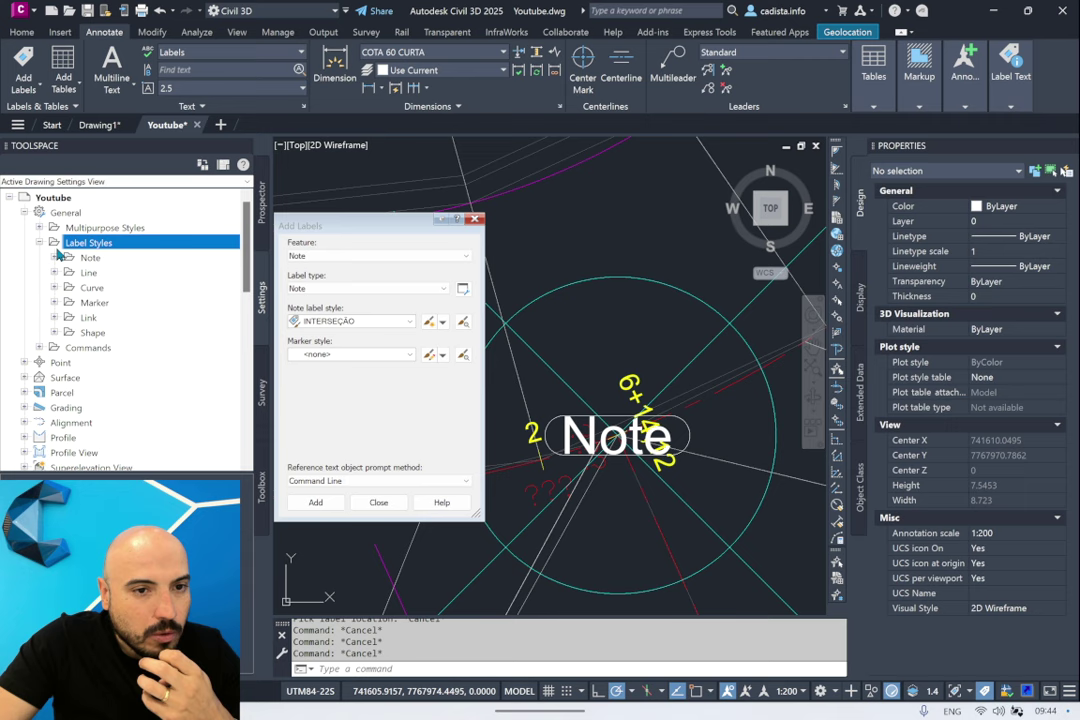
click(54, 258)
click(117, 303)
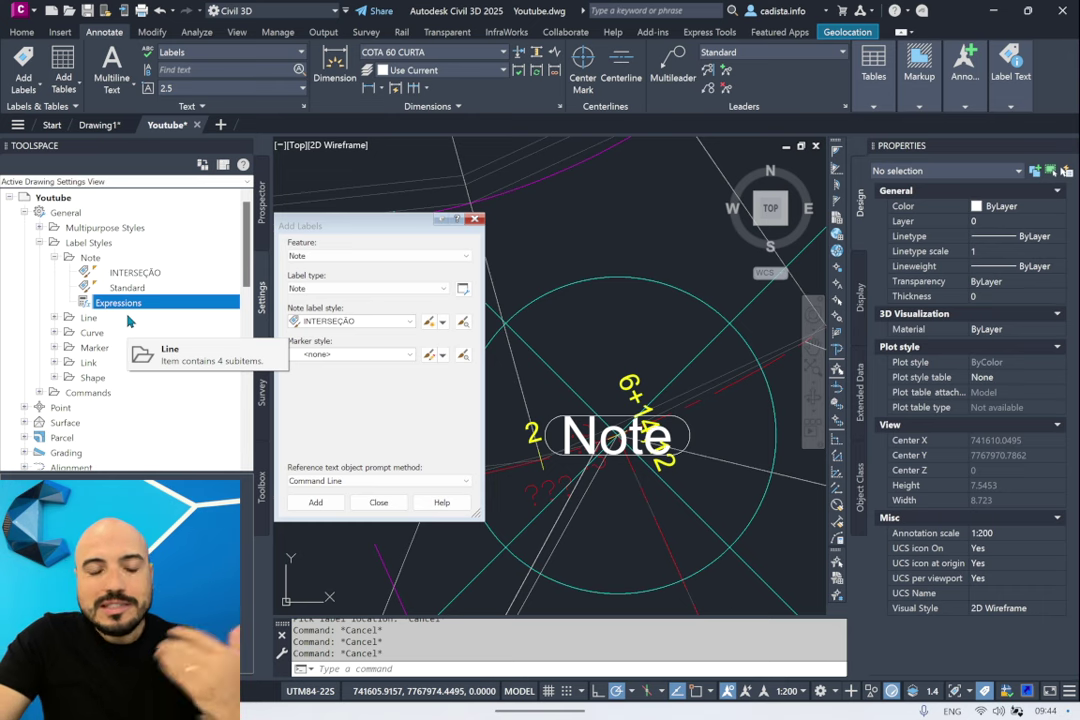
click(39, 243)
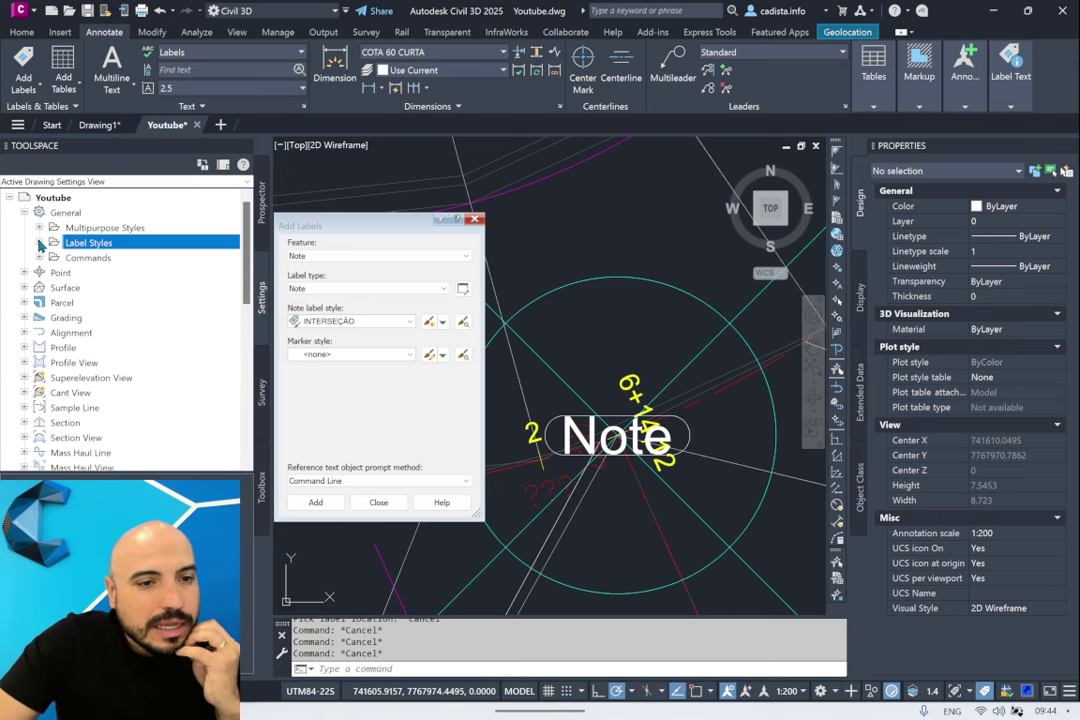
click(39, 243)
click(41, 243)
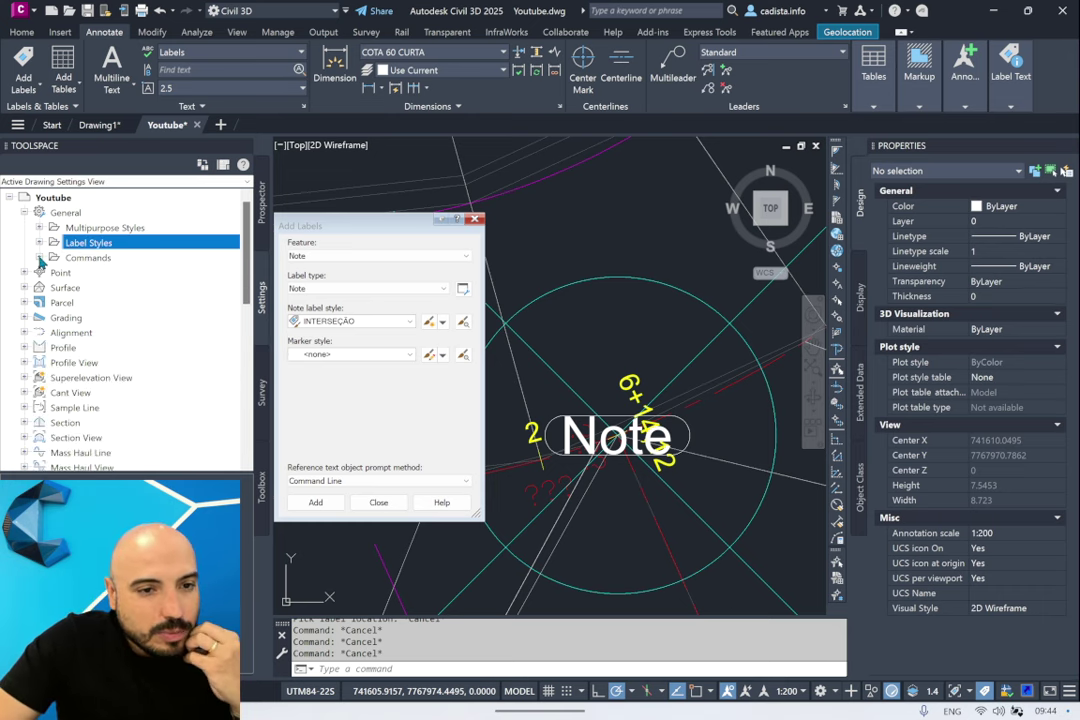
click(23, 334)
click(38, 378)
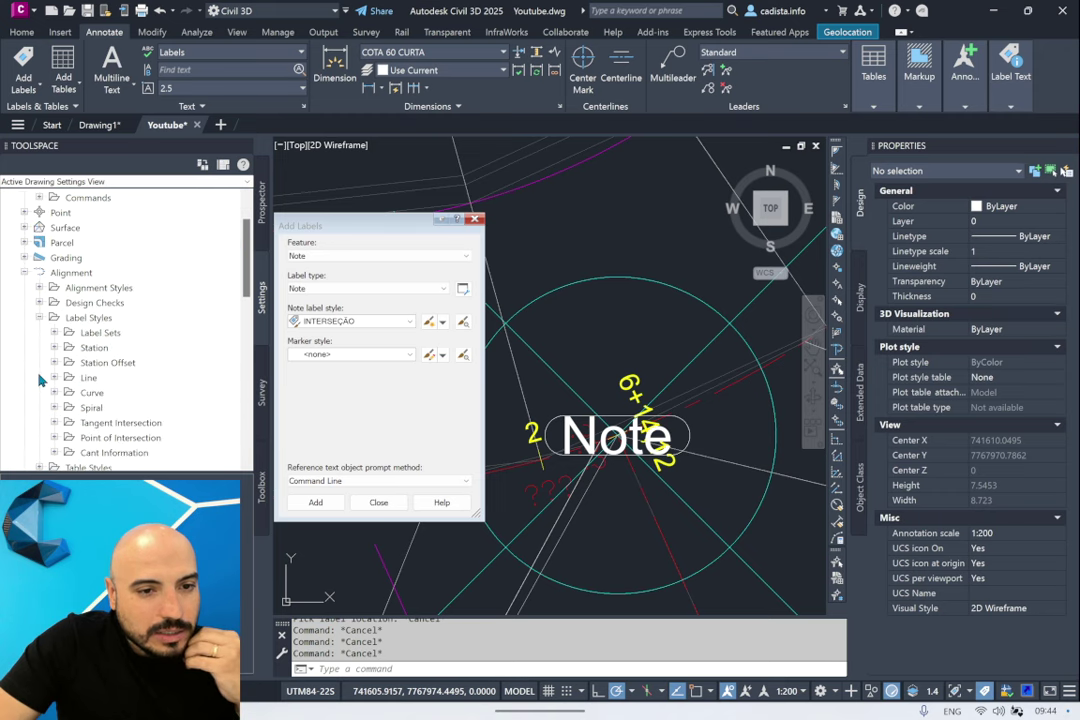
click(55, 347)
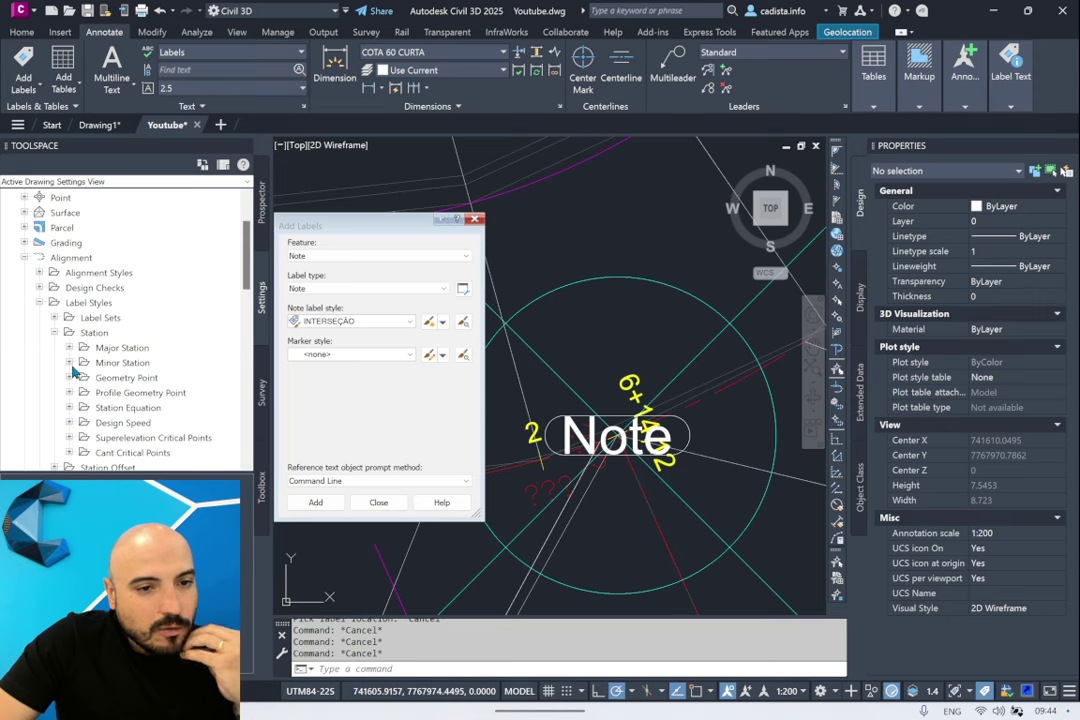
click(70, 363)
click(70, 363)
click(70, 378)
click(70, 378)
click(70, 378)
click(70, 378)
click(70, 408)
scroll(75, 408, down, 2)
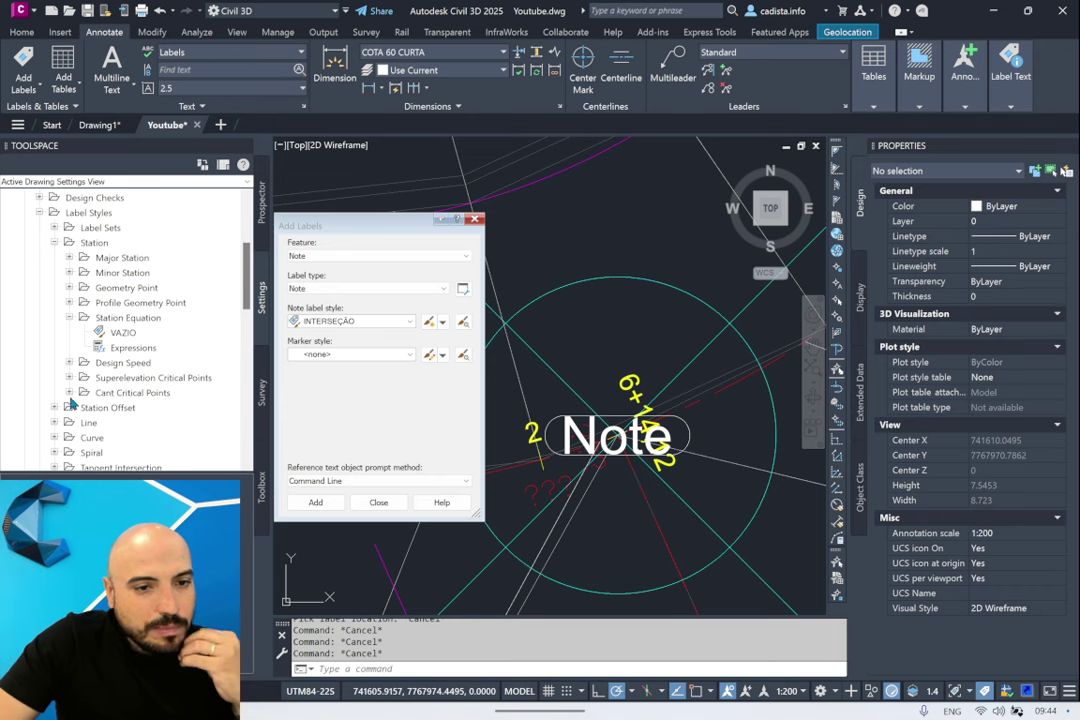
click(54, 242)
click(39, 212)
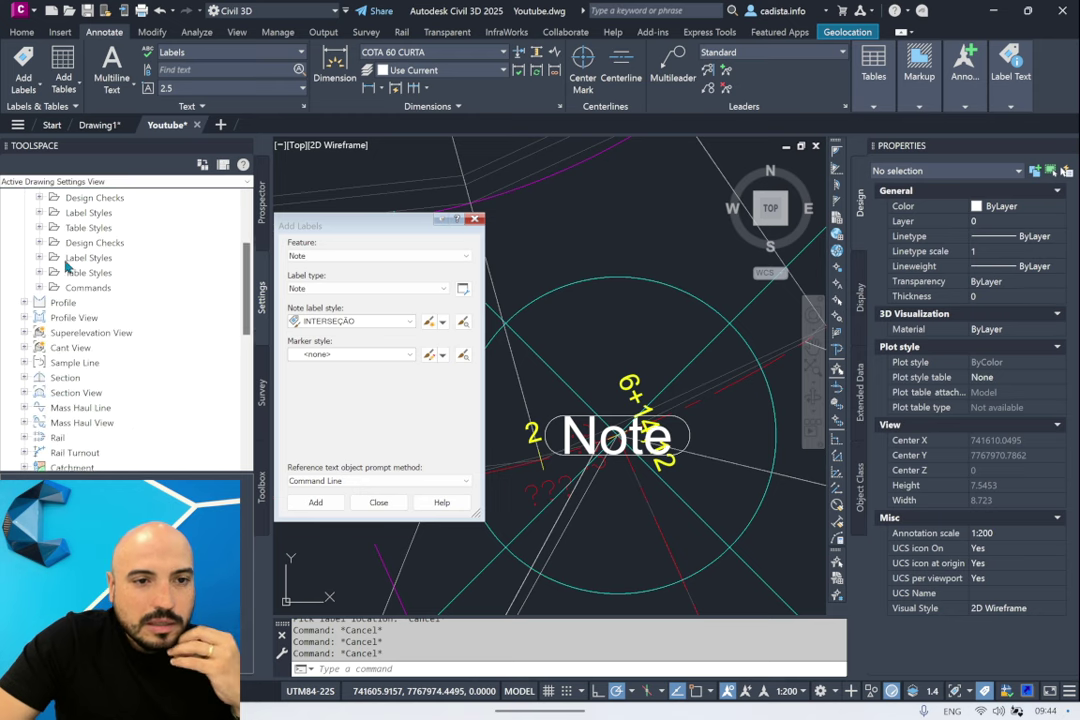
scroll(33, 265, up, 5)
click(25, 333)
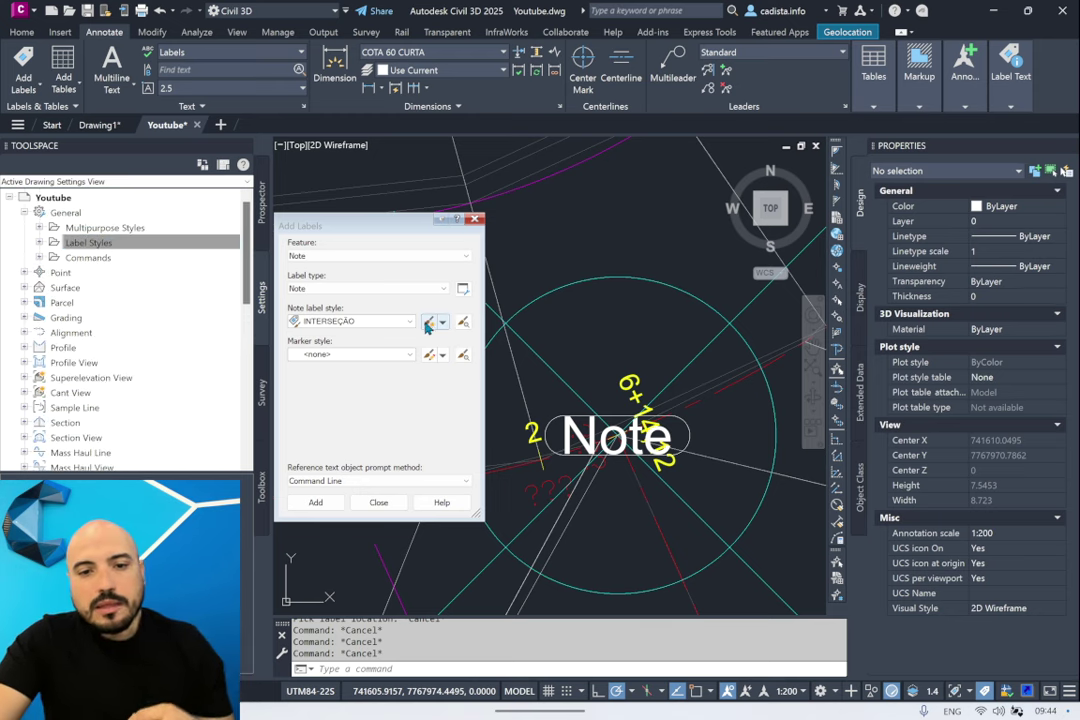
click(379, 228)
drag(379, 228, 173, 178)
click(237, 272)
Insert the Alignment Name field into the INTERSEÇÃO reference text contents
click(276, 326)
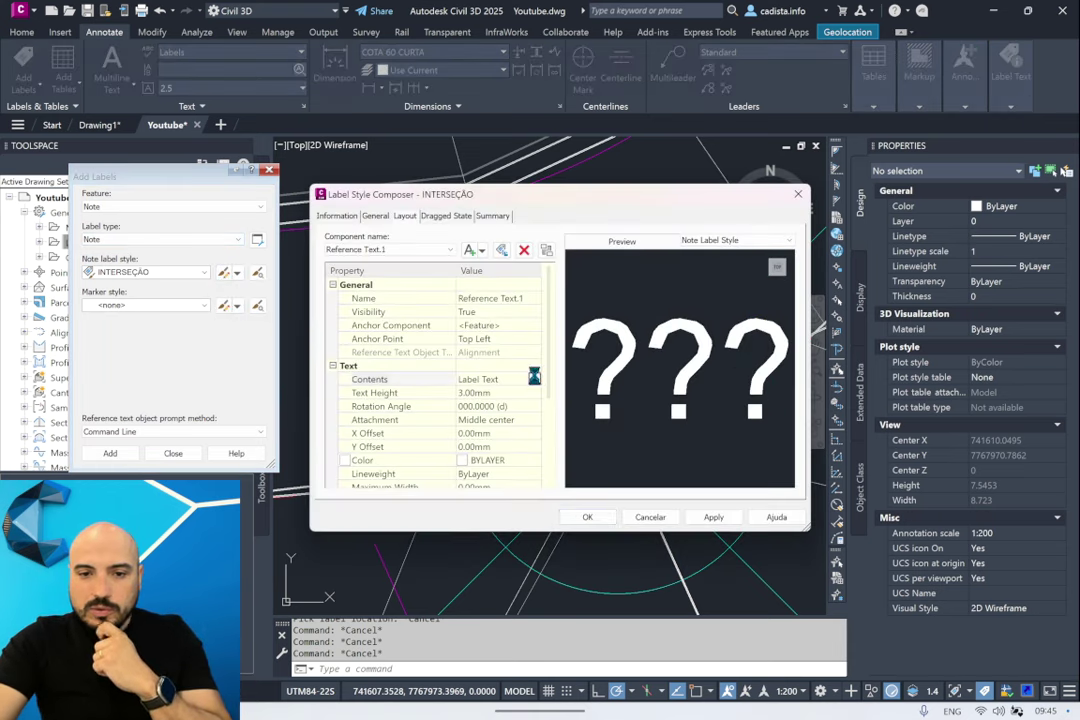
click(534, 376)
click(603, 296)
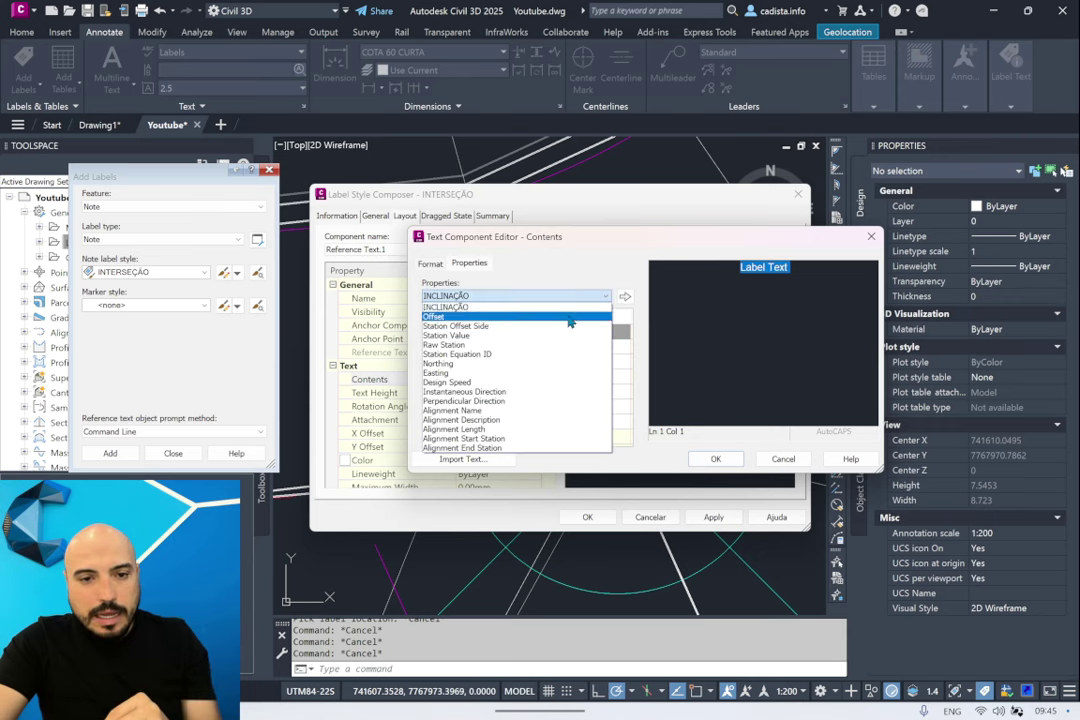
click(510, 411)
click(622, 297)
click(788, 264)
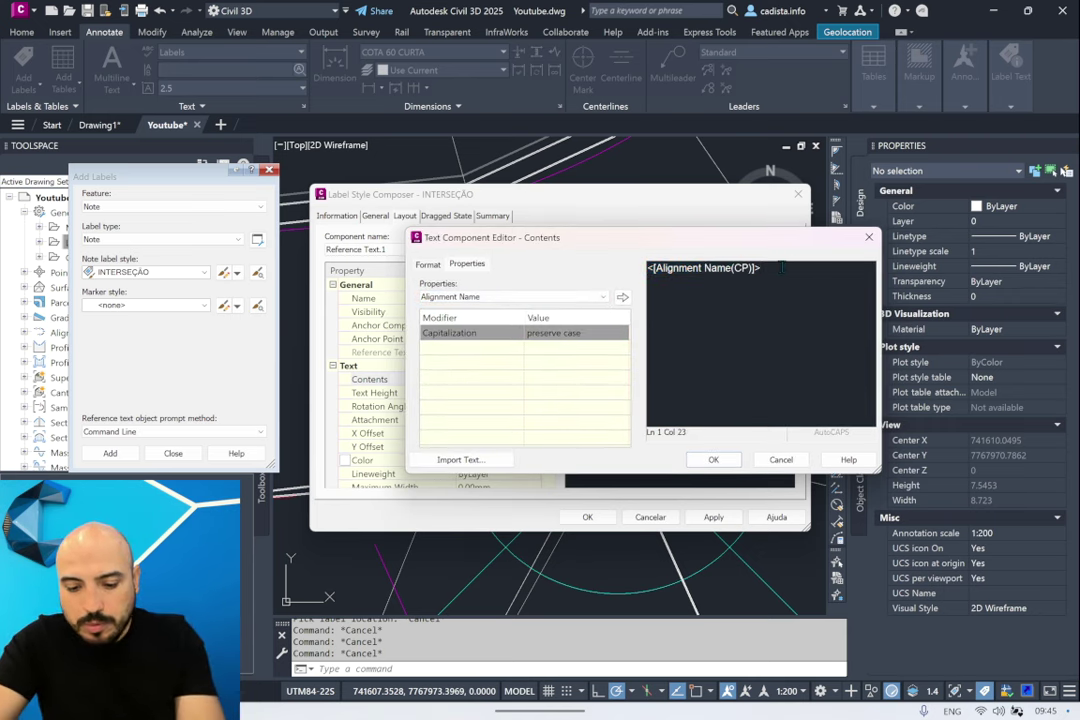
Add the Station Value field in station index format with a comma decimal character
click(515, 297)
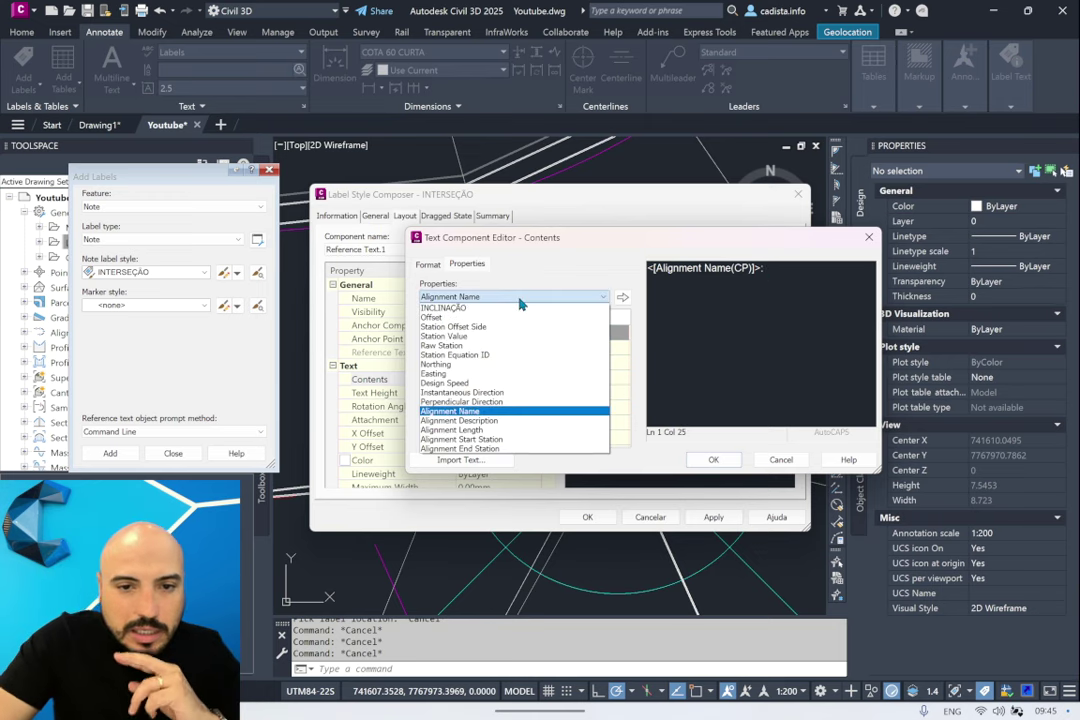
click(520, 337)
click(592, 347)
click(592, 347)
click(586, 381)
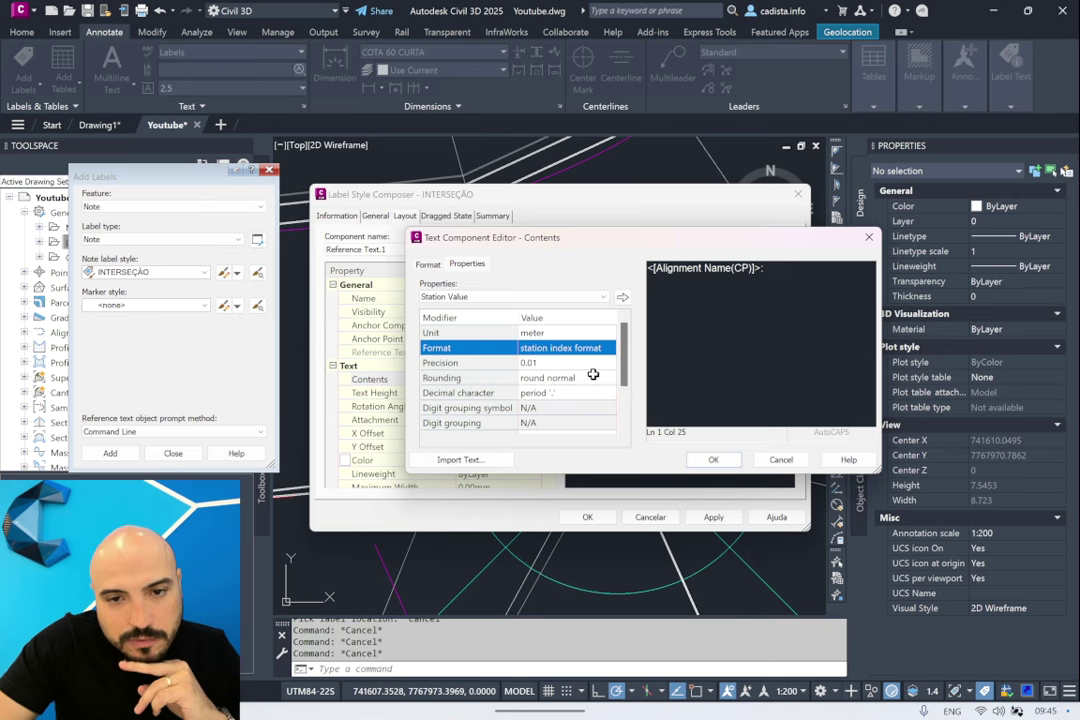
click(565, 392)
click(600, 392)
click(545, 410)
click(622, 297)
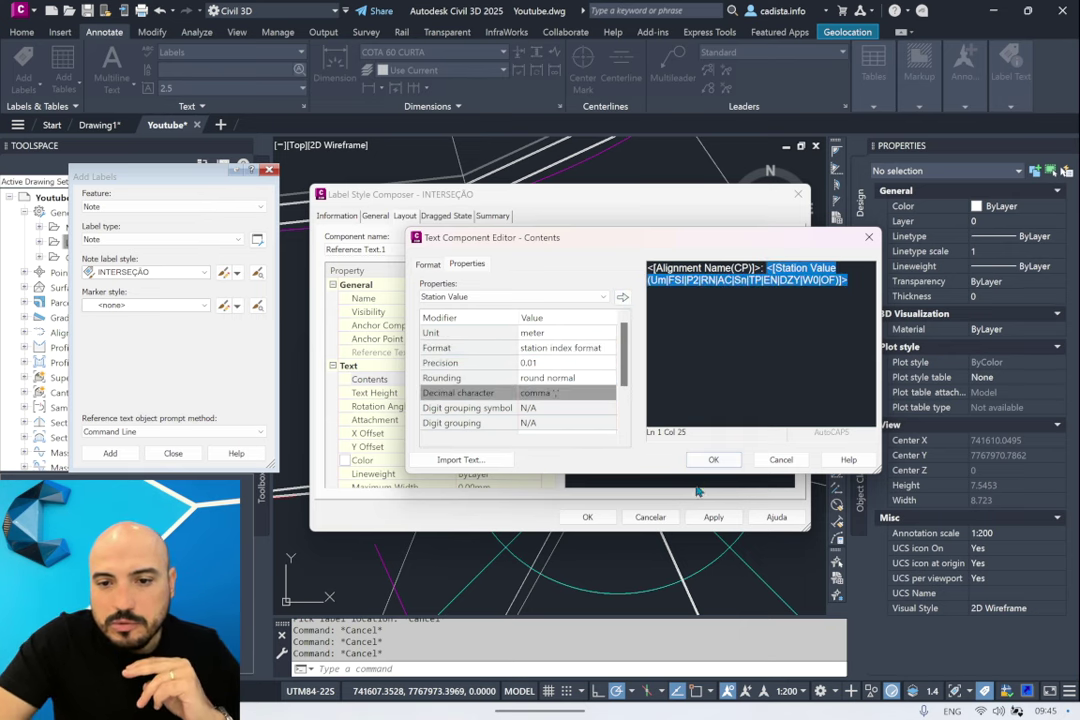
key(ctrl+a)
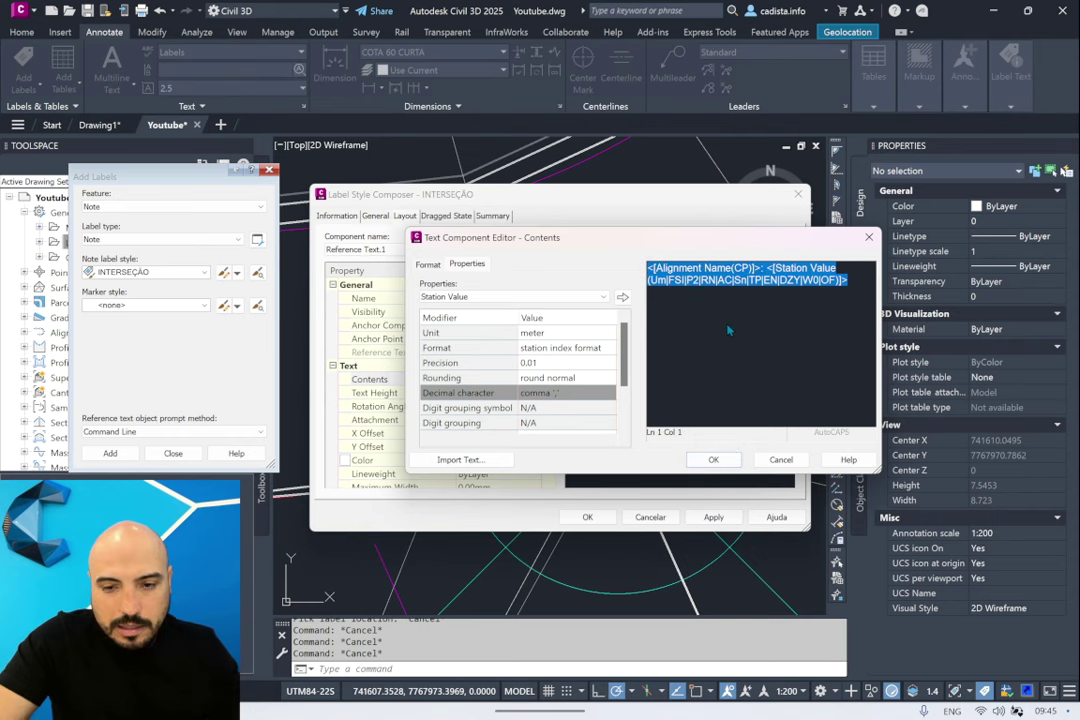
click(714, 458)
Duplicate the reference text component as a second text line and save the INTERSEÇÃO style
click(522, 298)
text(2)
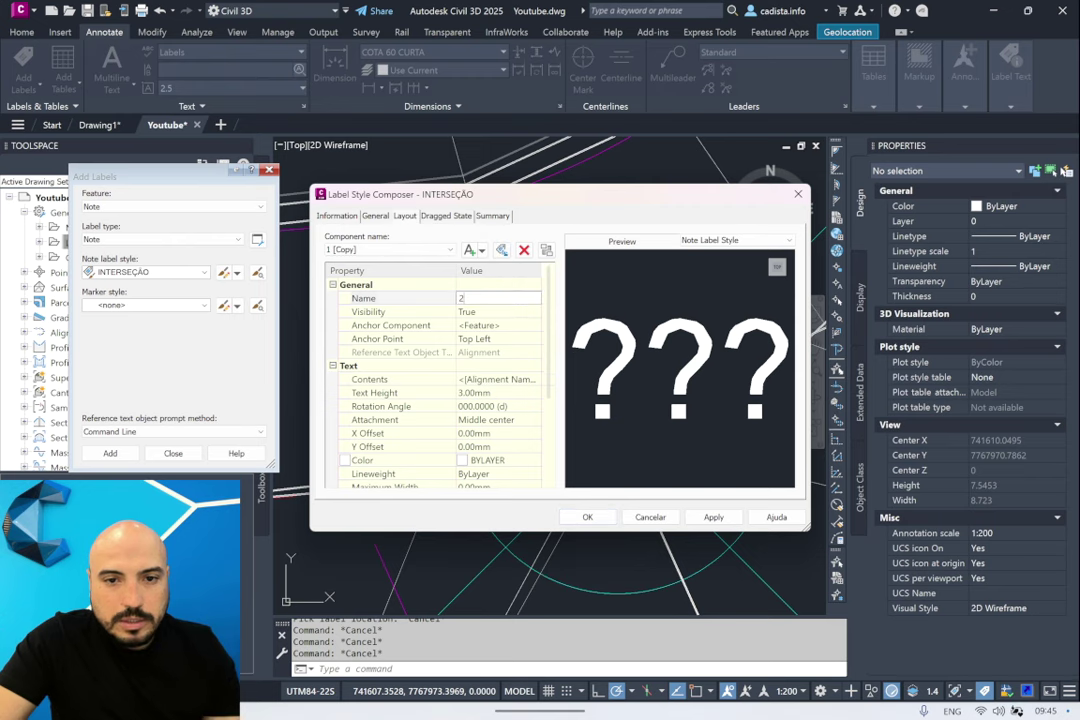
click(500, 379)
click(536, 379)
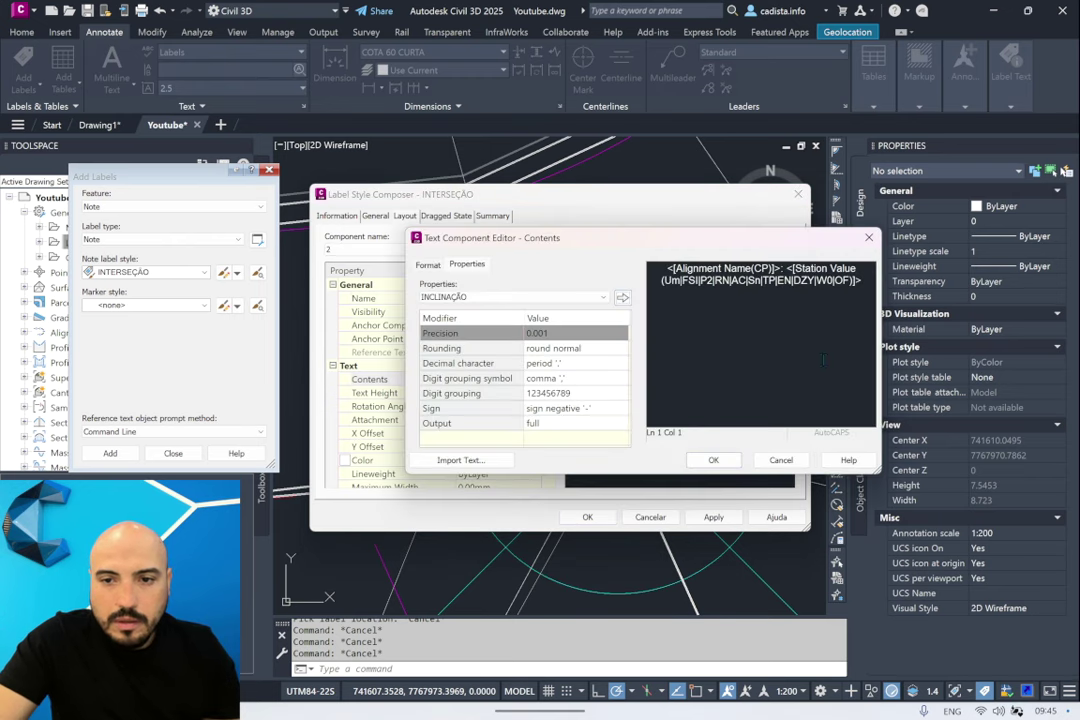
click(714, 460)
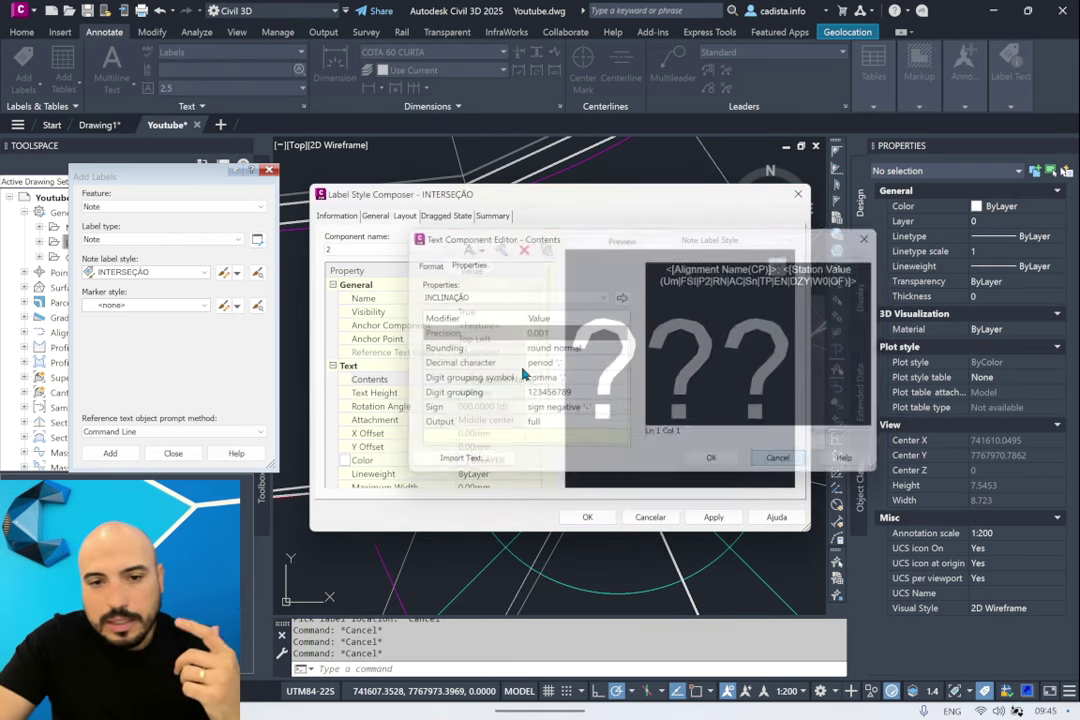
click(502, 250)
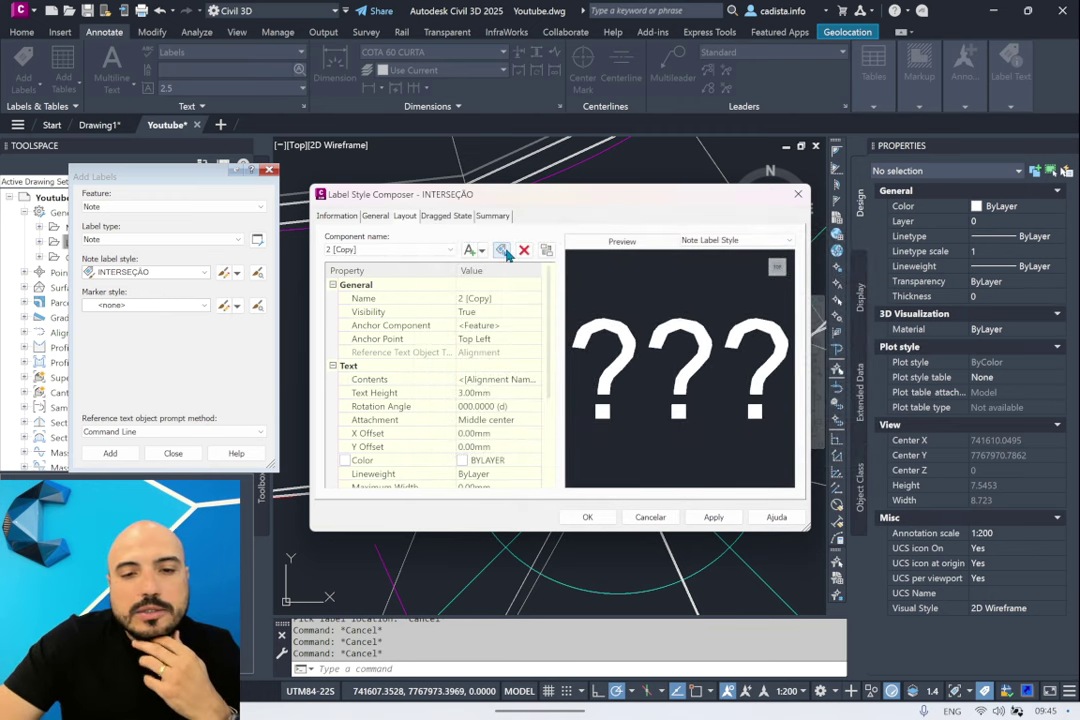
click(450, 250)
click(427, 264)
key(Up)
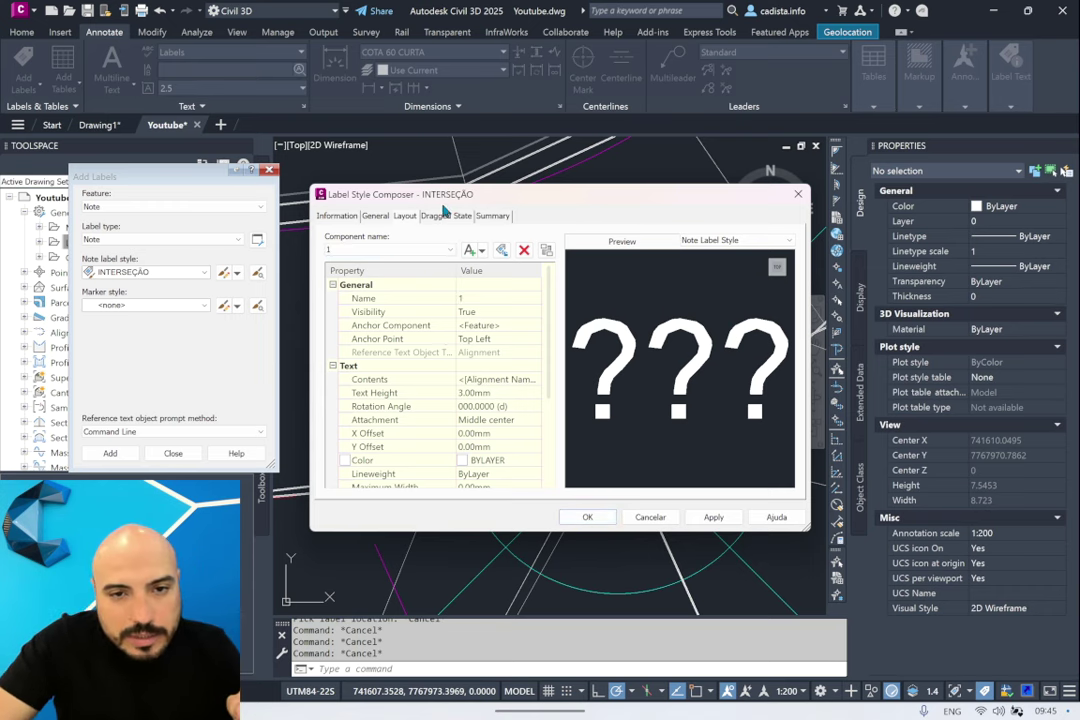
drag(441, 205, 443, 208)
click(444, 219)
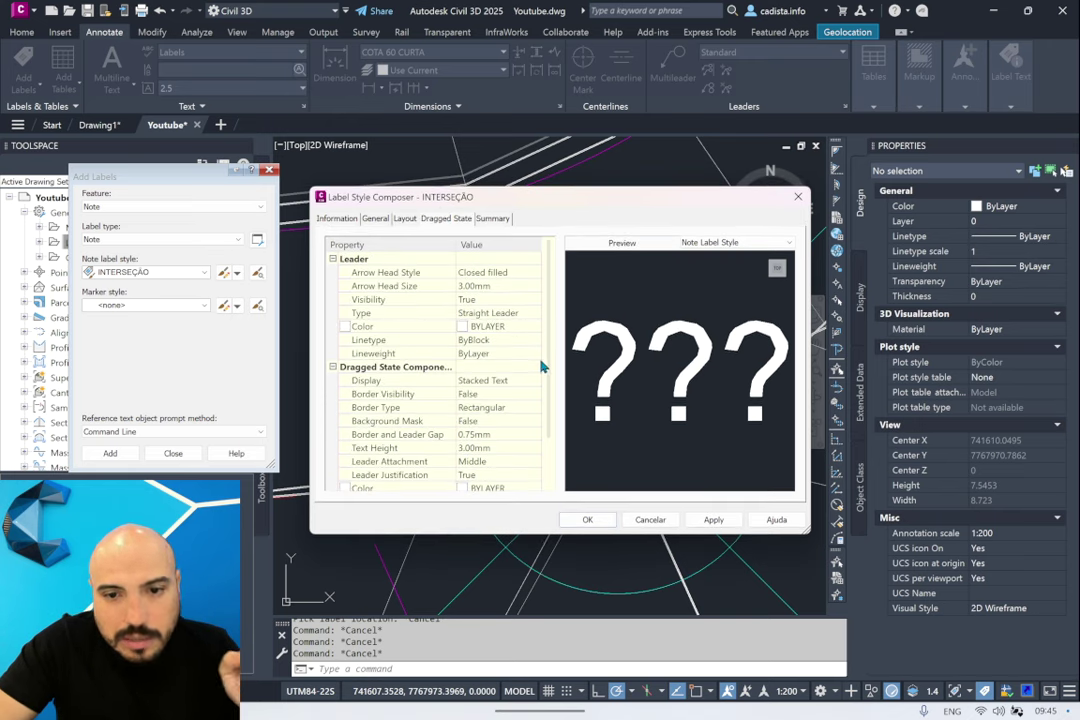
click(597, 526)
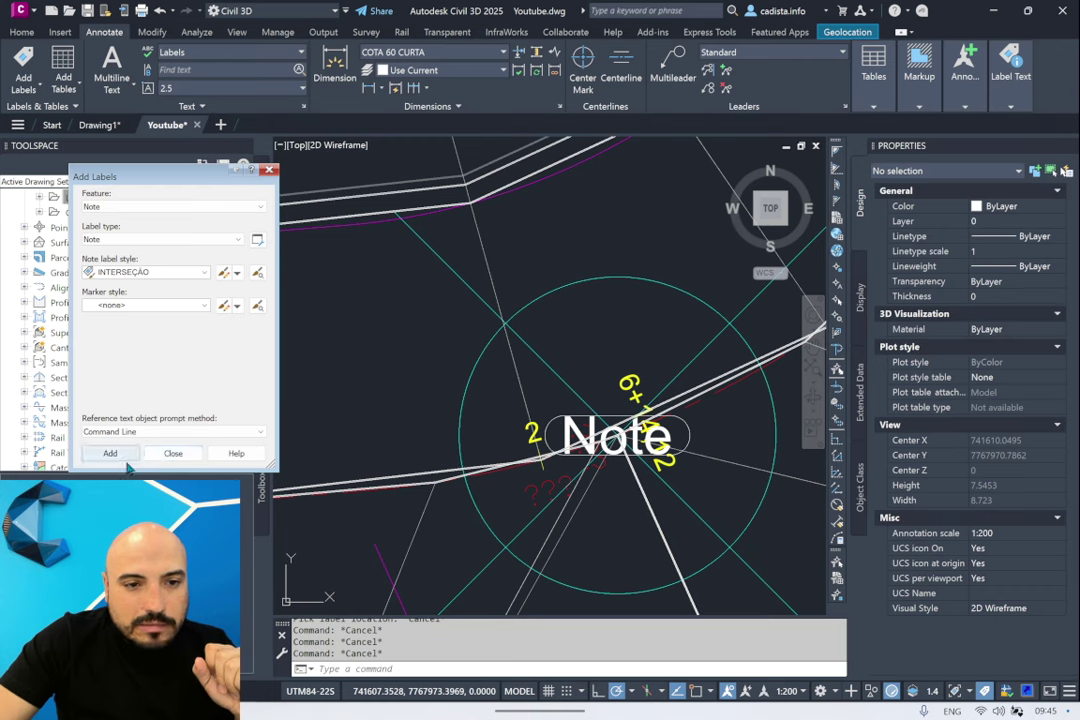
Apply the INTERSEÇÃO style to the Note label at the intersection
click(617, 433)
click(617, 433)
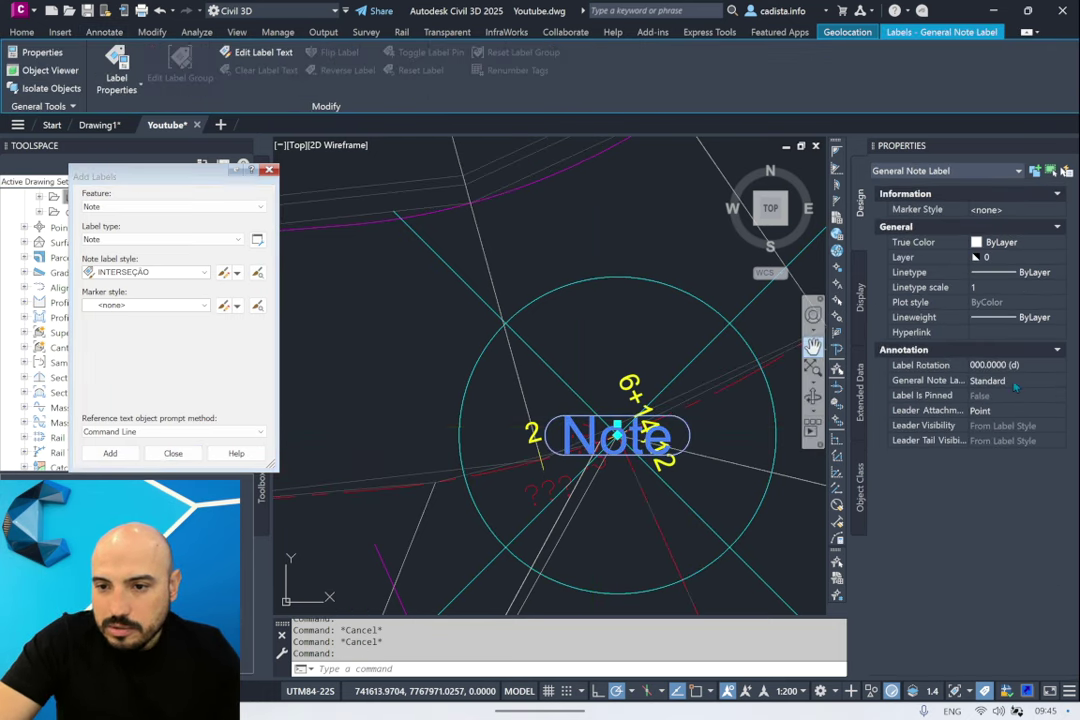
click(1015, 384)
click(1020, 397)
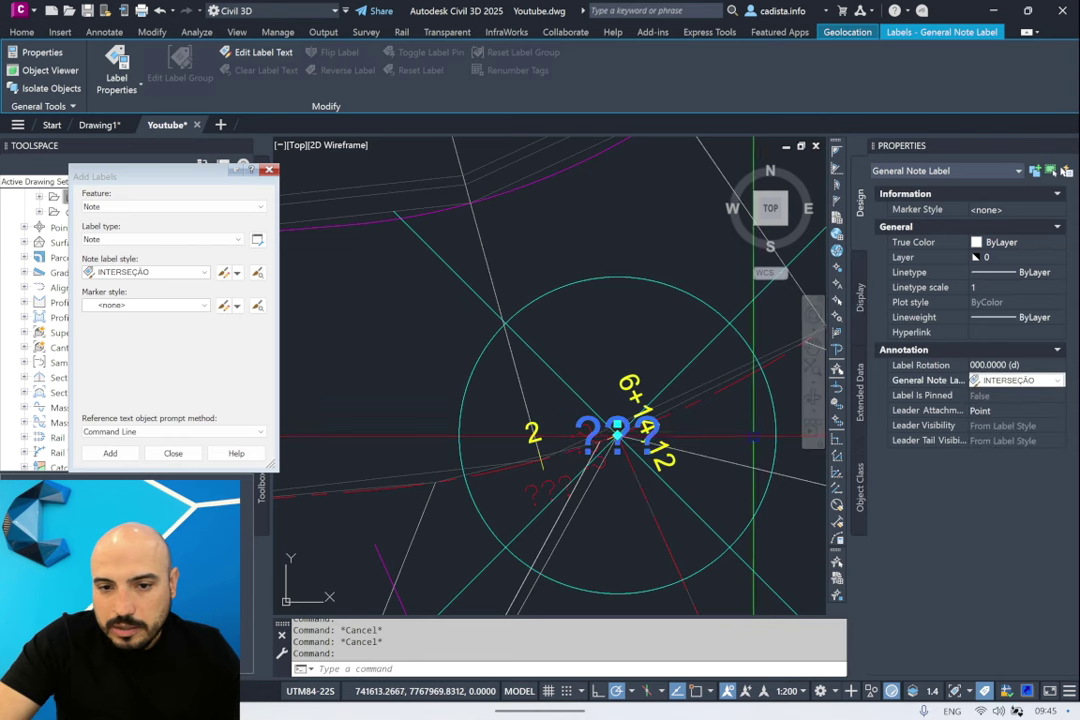
click(611, 432)
key(Escape)
Move the intersection note label up and to the left of the intersection
click(616, 430)
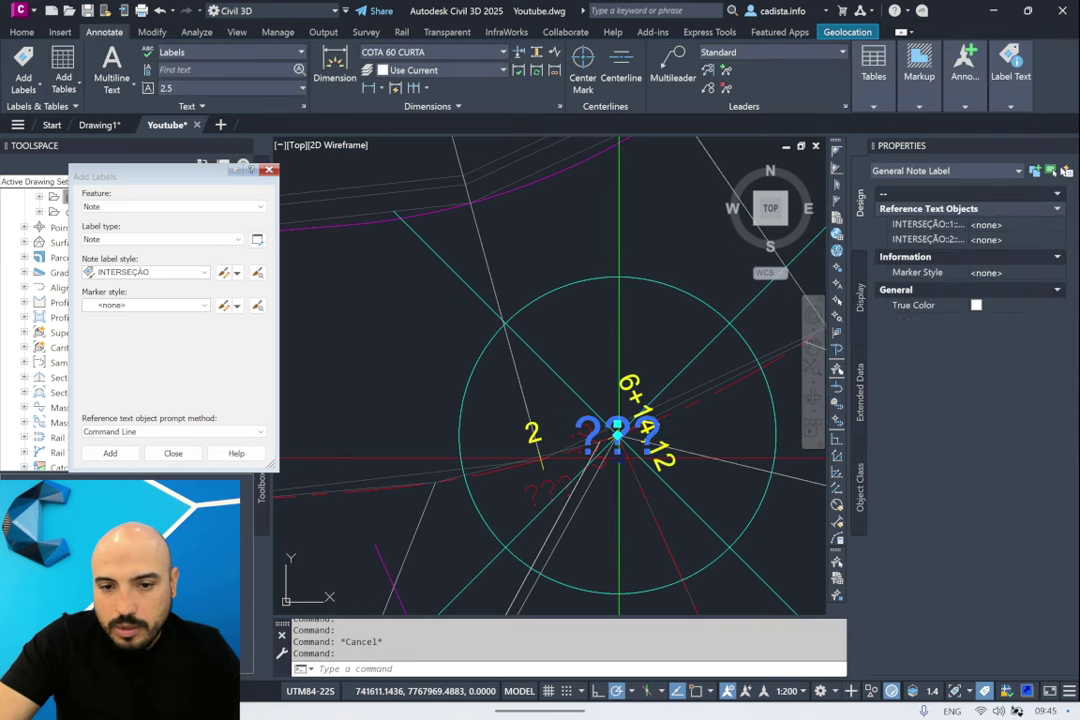
click(620, 428)
scroll(618, 430, down, 7)
click(631, 299)
scroll(579, 343, up, 3)
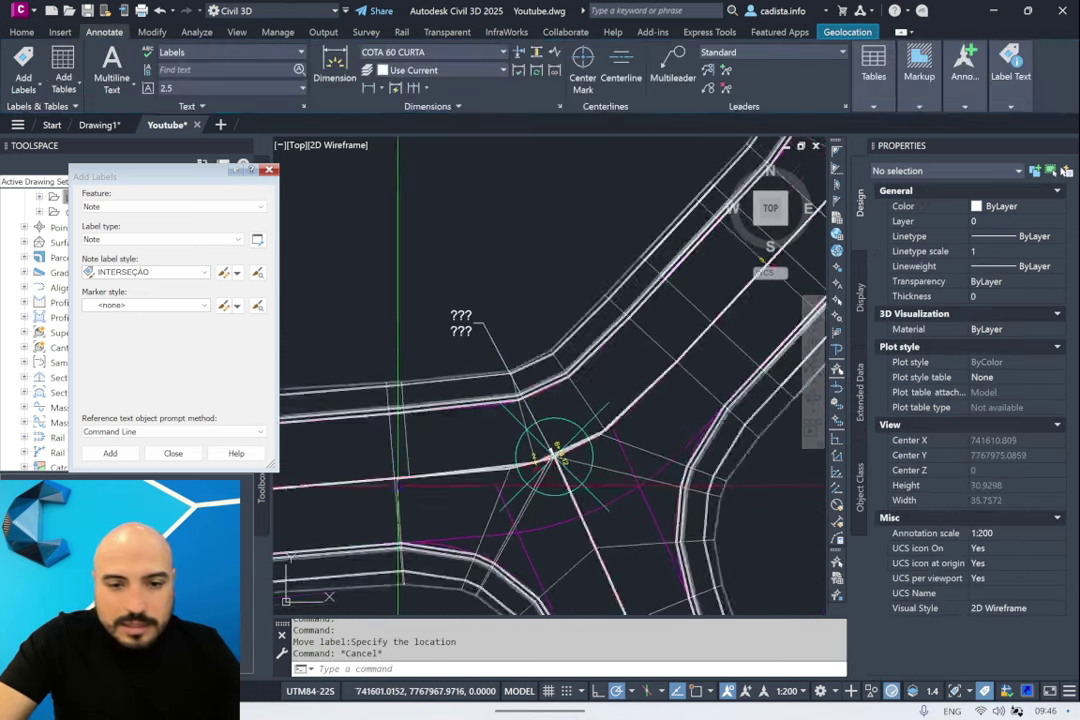
scroll(597, 431, up, 3)
scroll(565, 410, up, 3)
scroll(541, 391, up, 3)
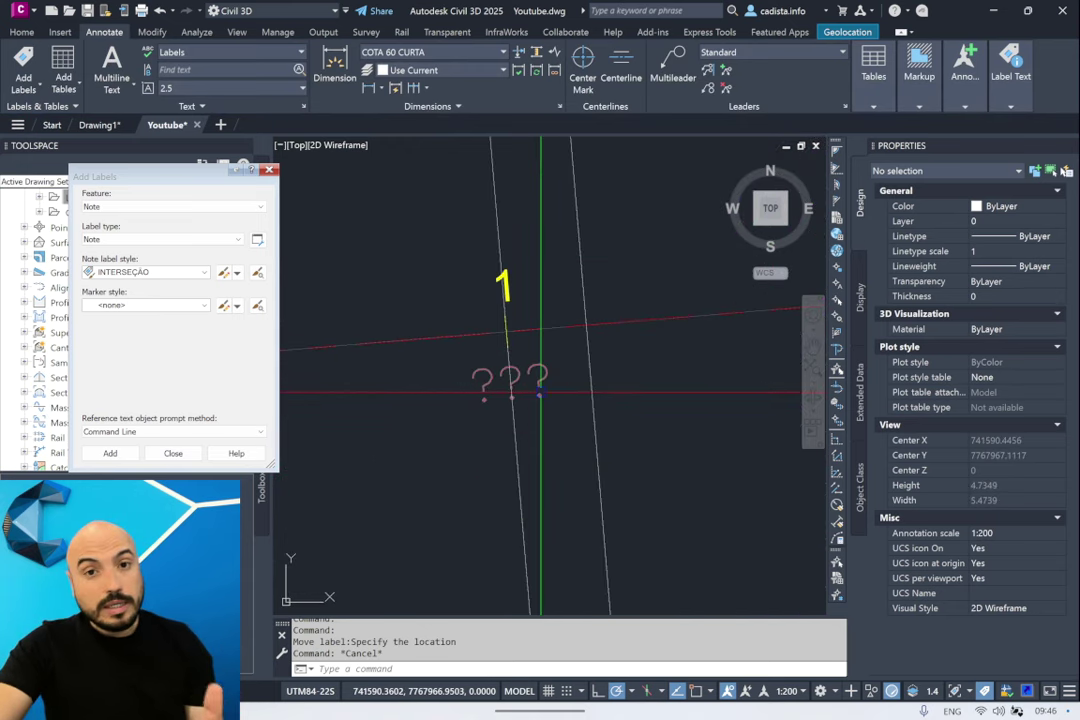
Inspect the ??? label's reference text properties without changing them
click(541, 392)
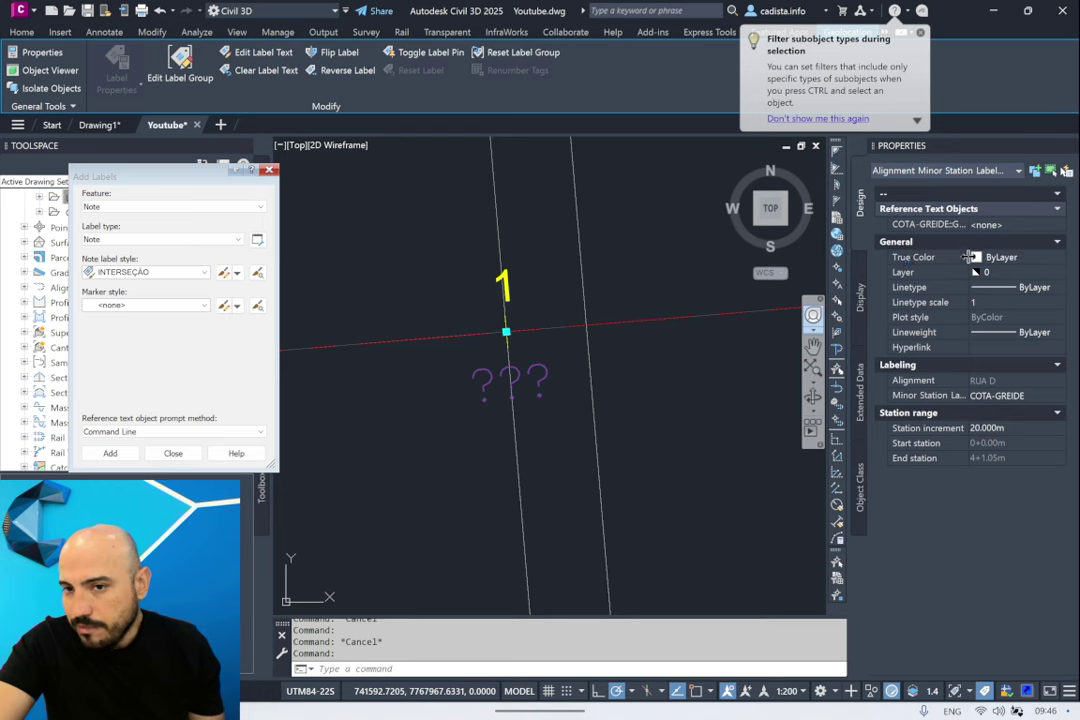
mouse_move(968, 262)
mouse_down()
mouse_move(1005, 270)
mouse_move(965, 285)
mouse_up()
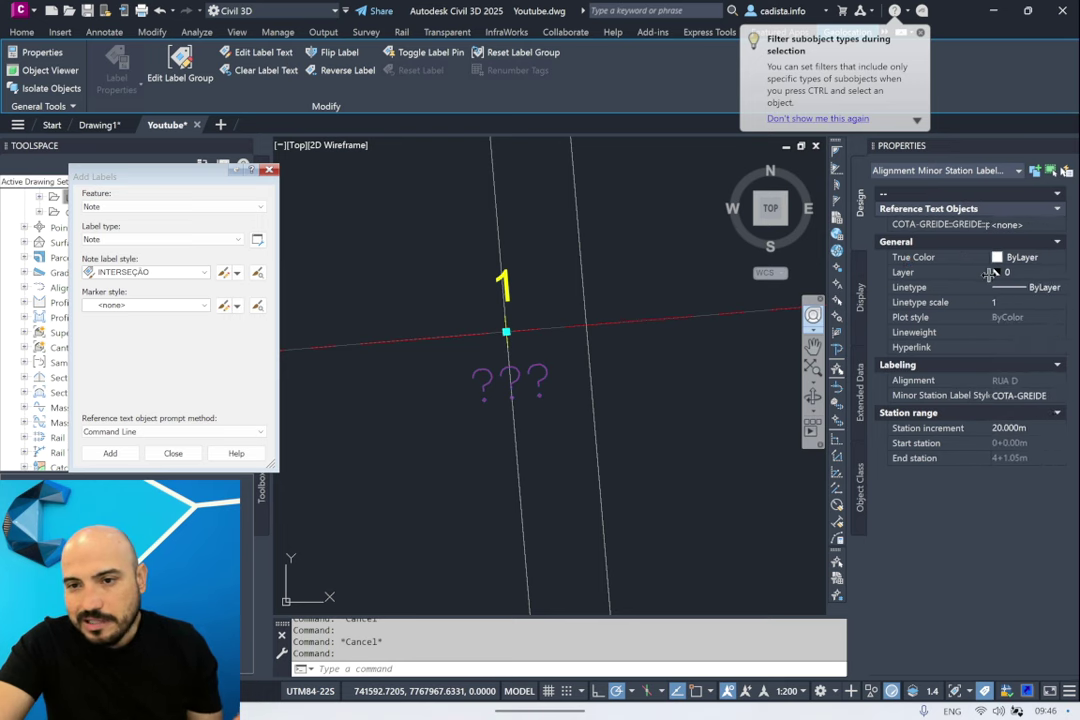
click(1000, 224)
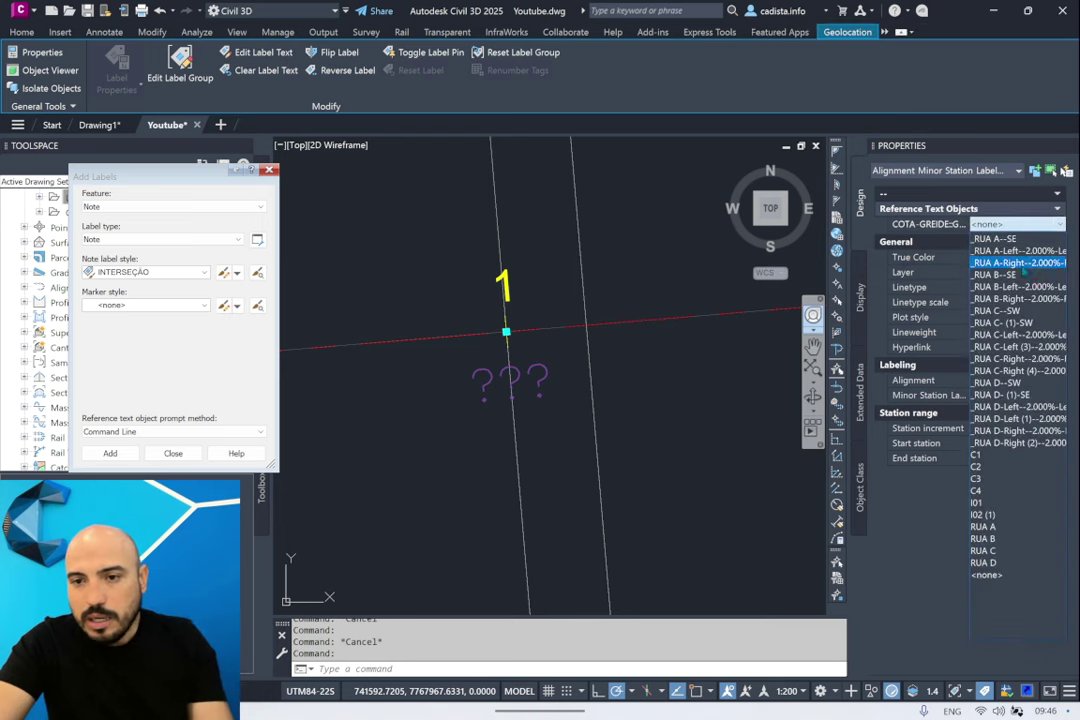
key(Escape)
Pan back to the intersection note label still showing two lines of ???
scroll(690, 338, down, 5)
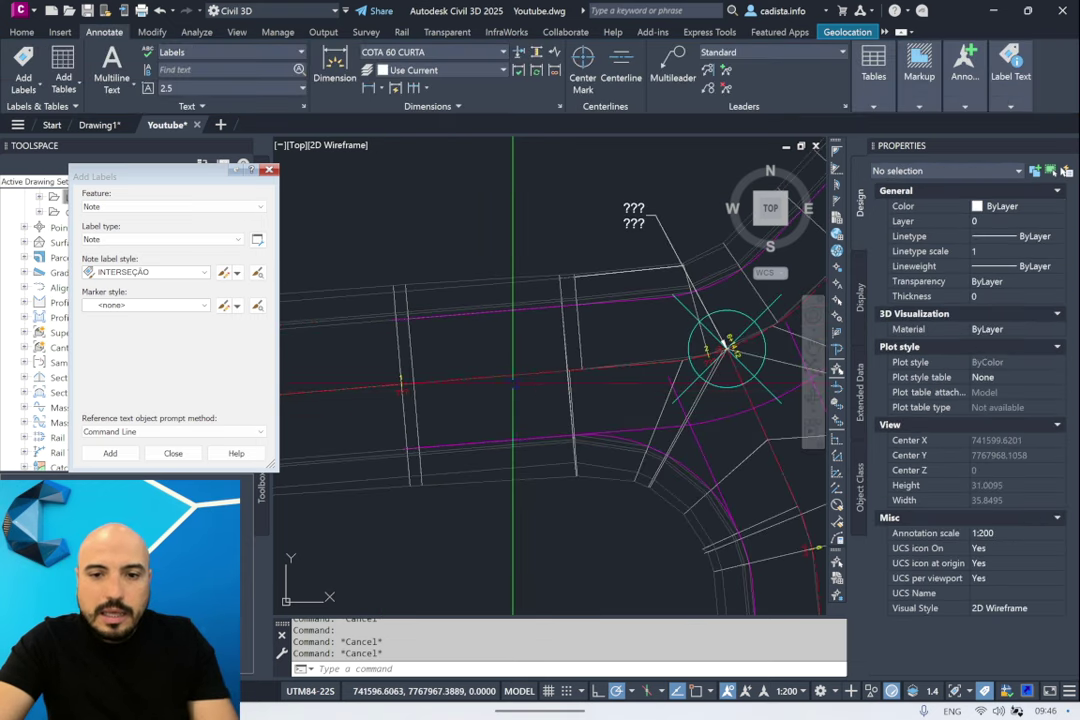
middle_drag(722, 349, 703, 347)
scroll(703, 347, up, 2)
scroll(680, 360, up, 2)
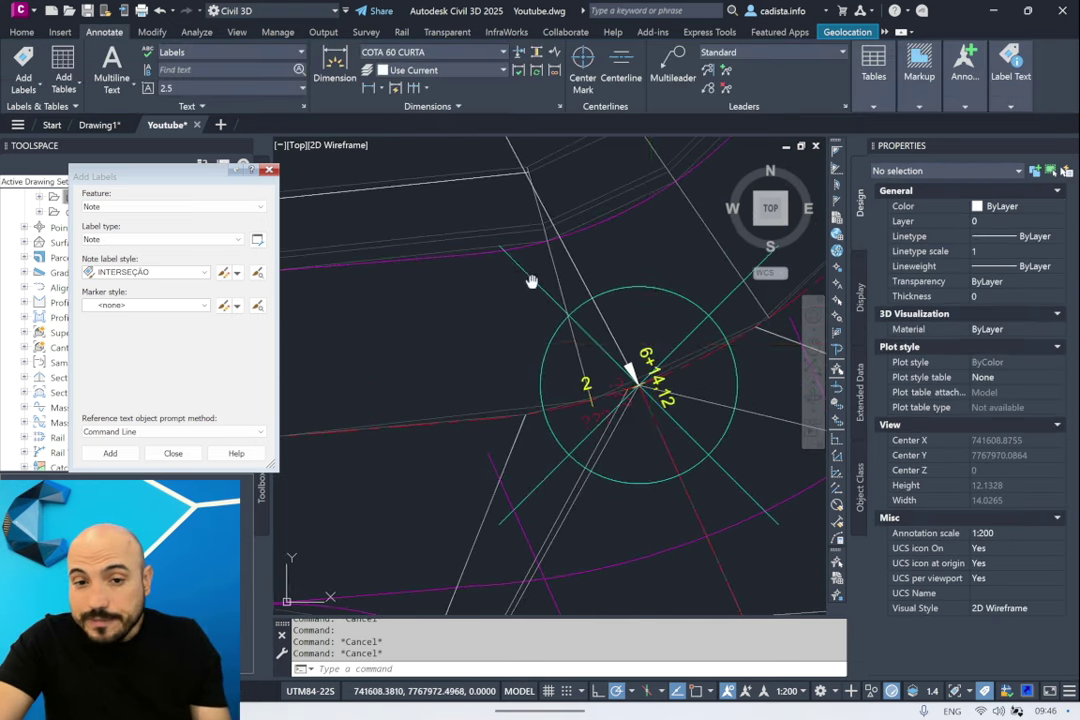
middle_drag(650, 300, 641, 468)
click(443, 232)
key(Escape)
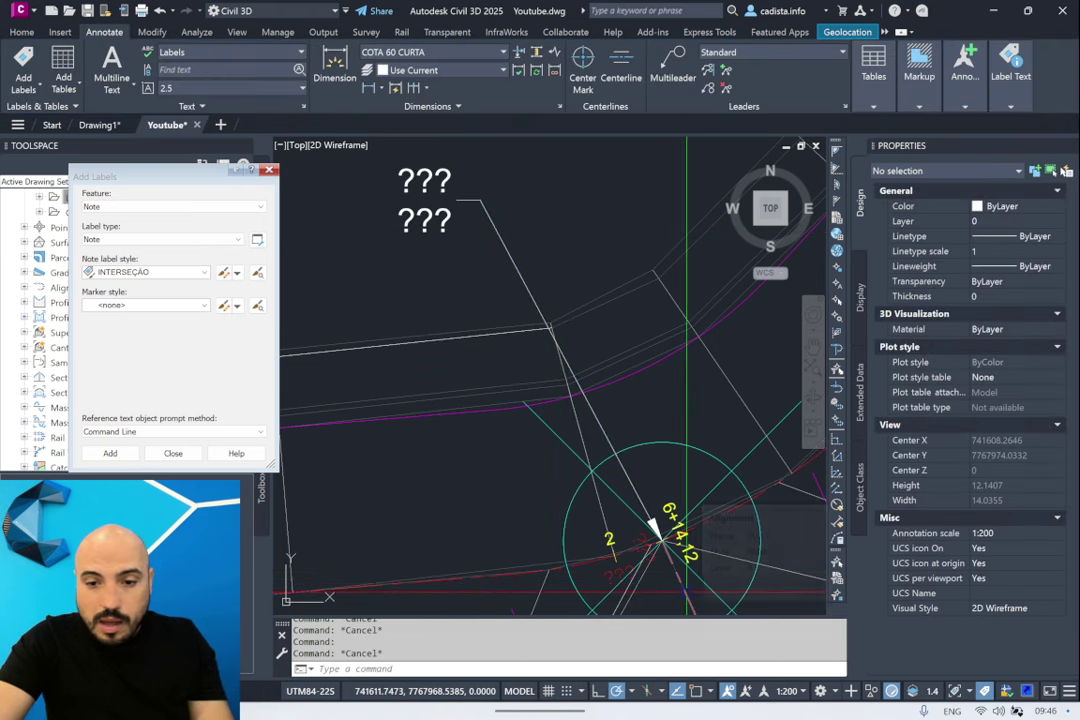
Set INTERSEÇÃO::1 to RUA D and INTERSEÇÃO::2 to RUA B, showing RUA D: 2+1,27 and RUA B: 6+14,12
click(390, 548)
click(690, 160)
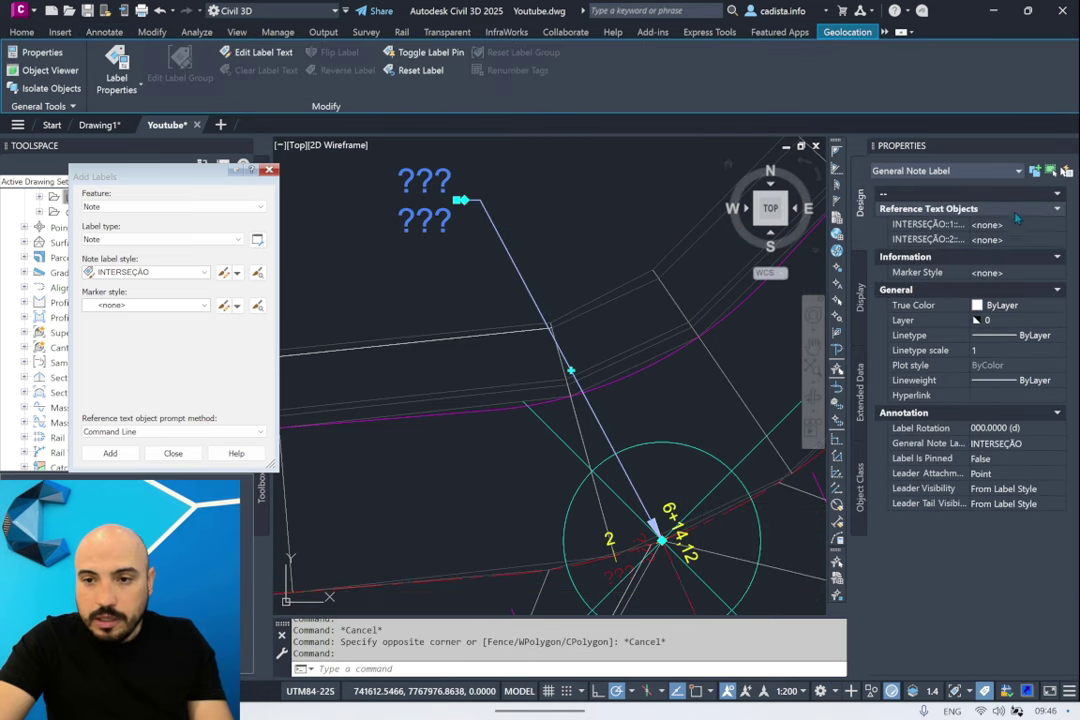
click(1012, 224)
click(1011, 226)
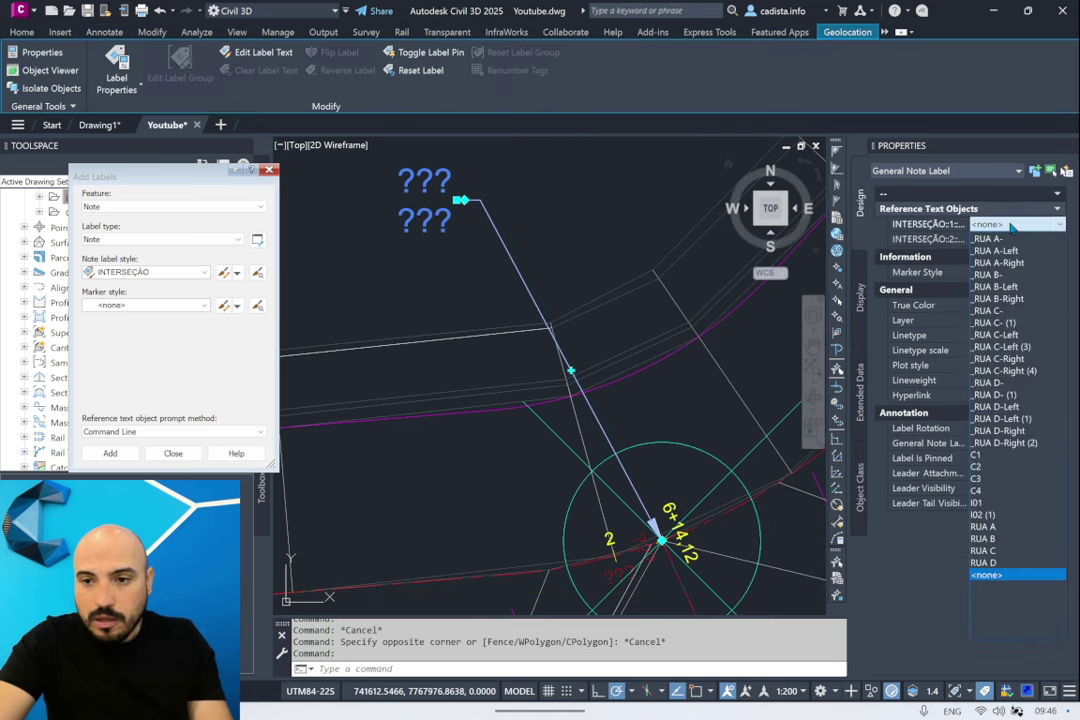
click(997, 564)
click(1016, 243)
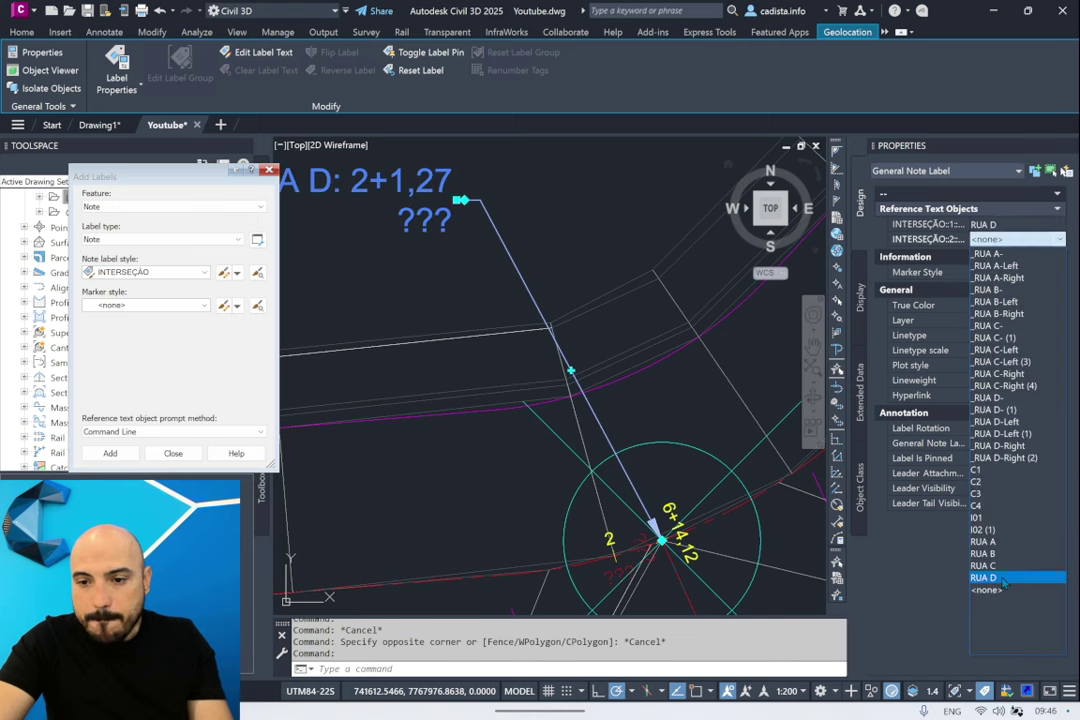
click(984, 553)
scroll(496, 216, down, 2)
key(Escape)
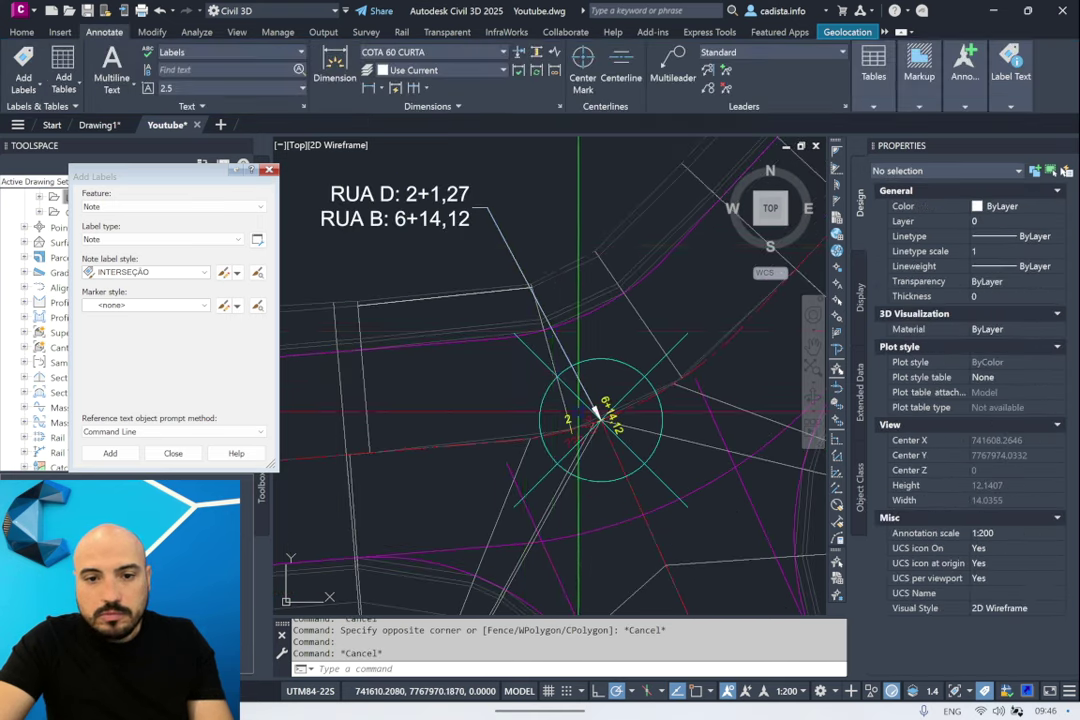
scroll(600, 413, down, 2)
scroll(600, 400, down, 3)
scroll(600, 392, down, 2)
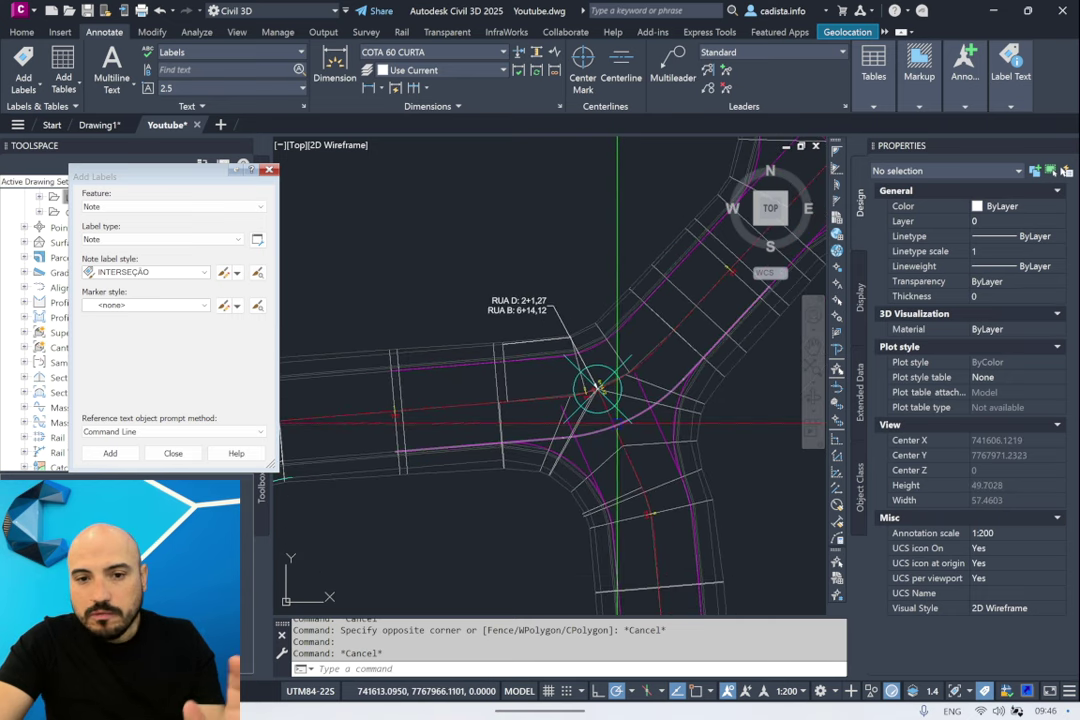
Start COPY on the note label, using the RUA D / RUA B intersection centre as base point
text(c)
key(Return)
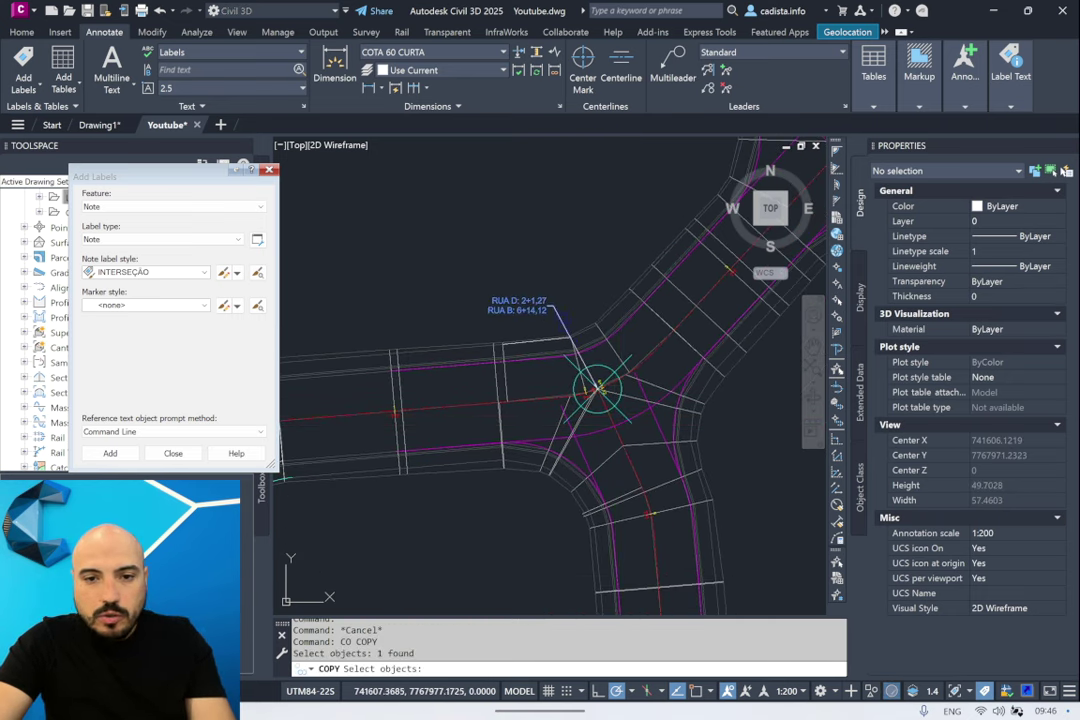
key(Return)
scroll(599, 386, up, 2)
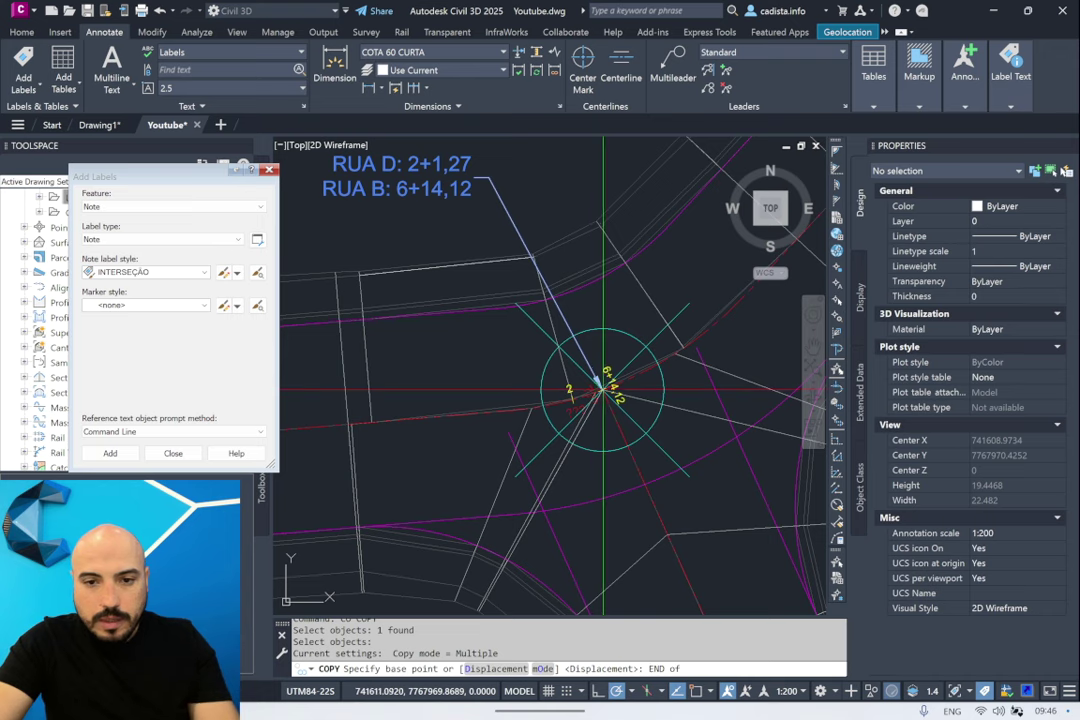
scroll(601, 386, up, 2)
scroll(601, 386, up, 2)
click(601, 386)
Place the copy at the neighbouring intersection centre using an END snap
scroll(601, 386, down, 6)
middle_drag(256, 463, 441, 463)
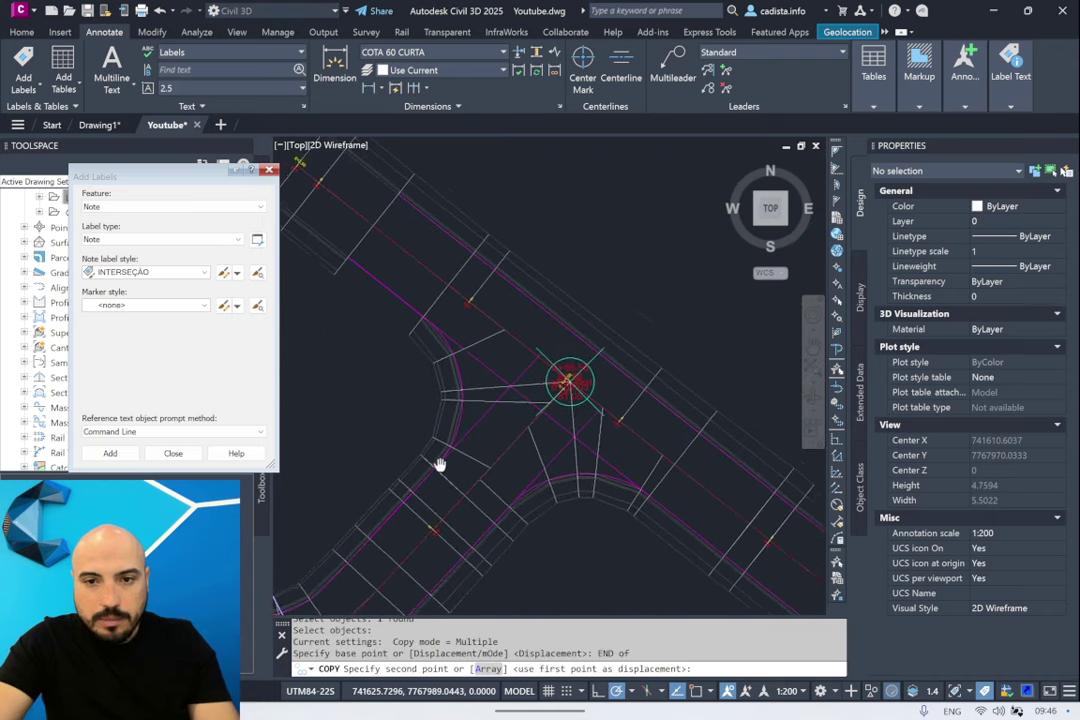
scroll(586, 350, up, 5)
text( END)
key(Return)
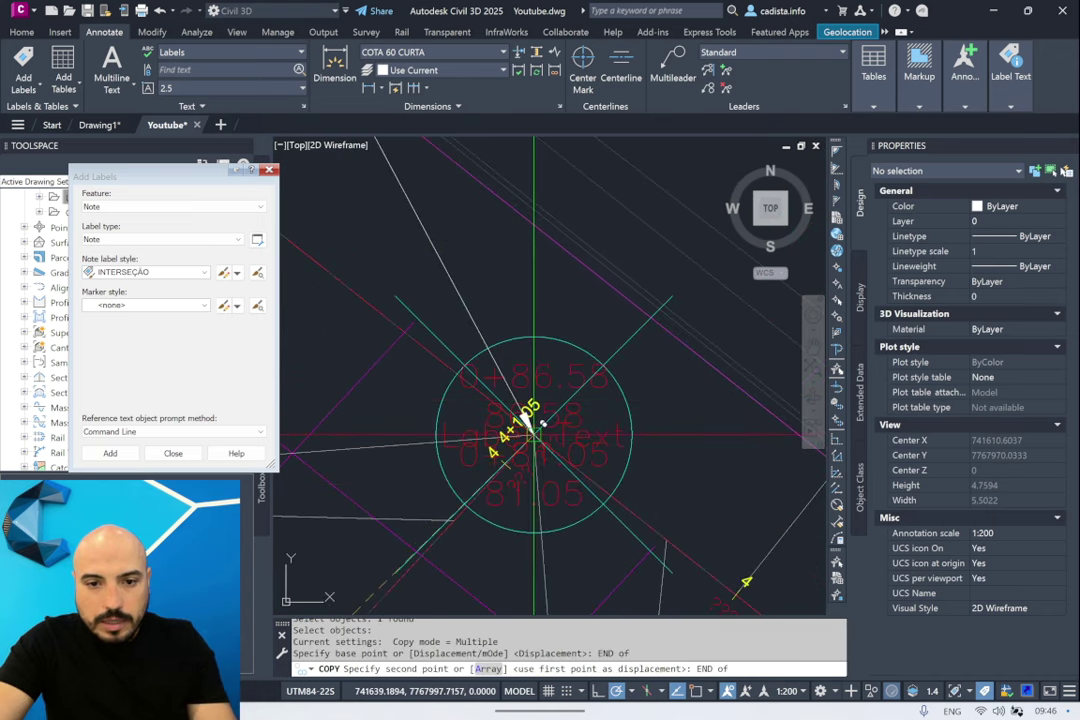
click(534, 434)
scroll(534, 434, down, 4)
key(Escape)
Move the copied note label up and to the right of its intersection
click(481, 323)
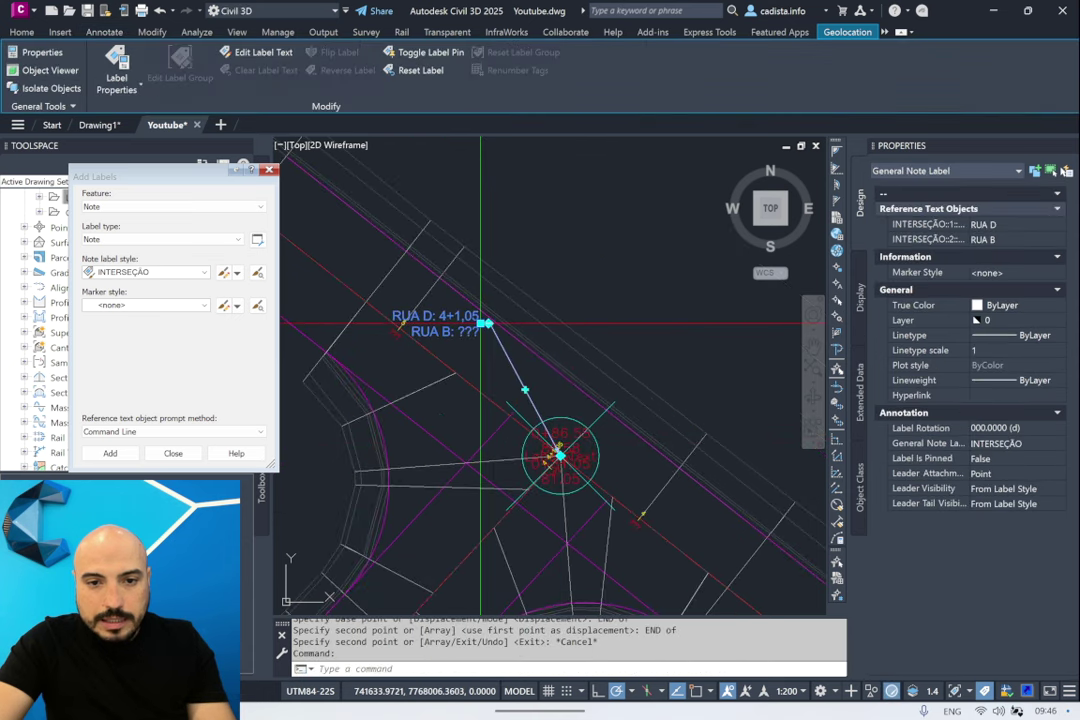
click(485, 323)
click(652, 308)
key(Escape)
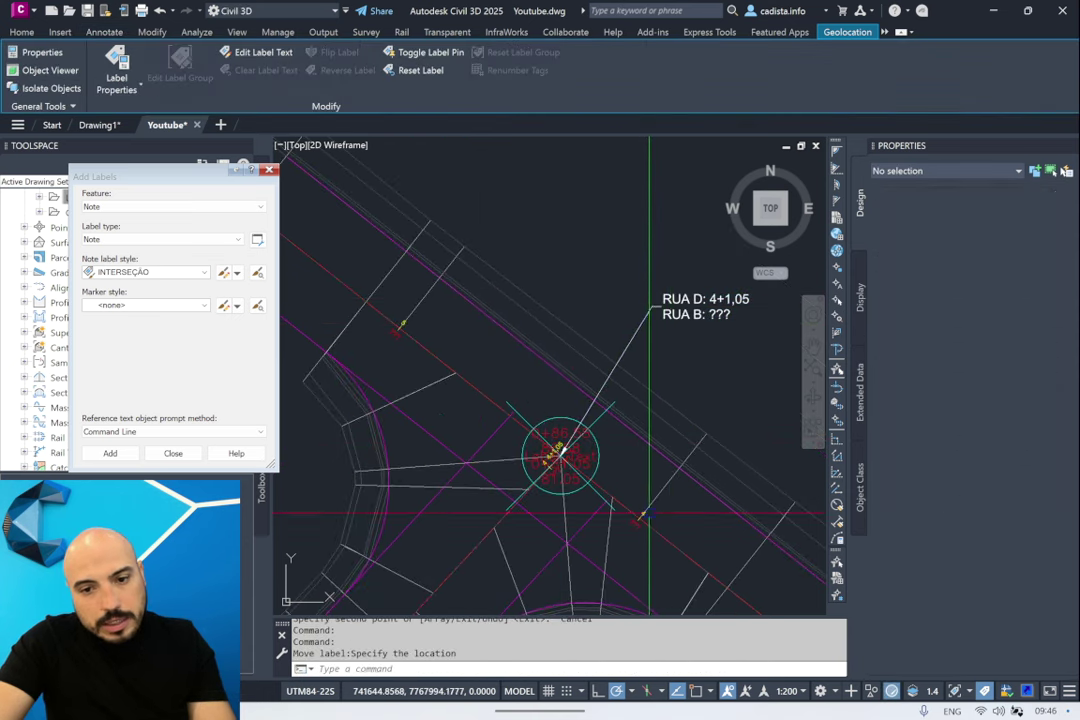
key(Escape)
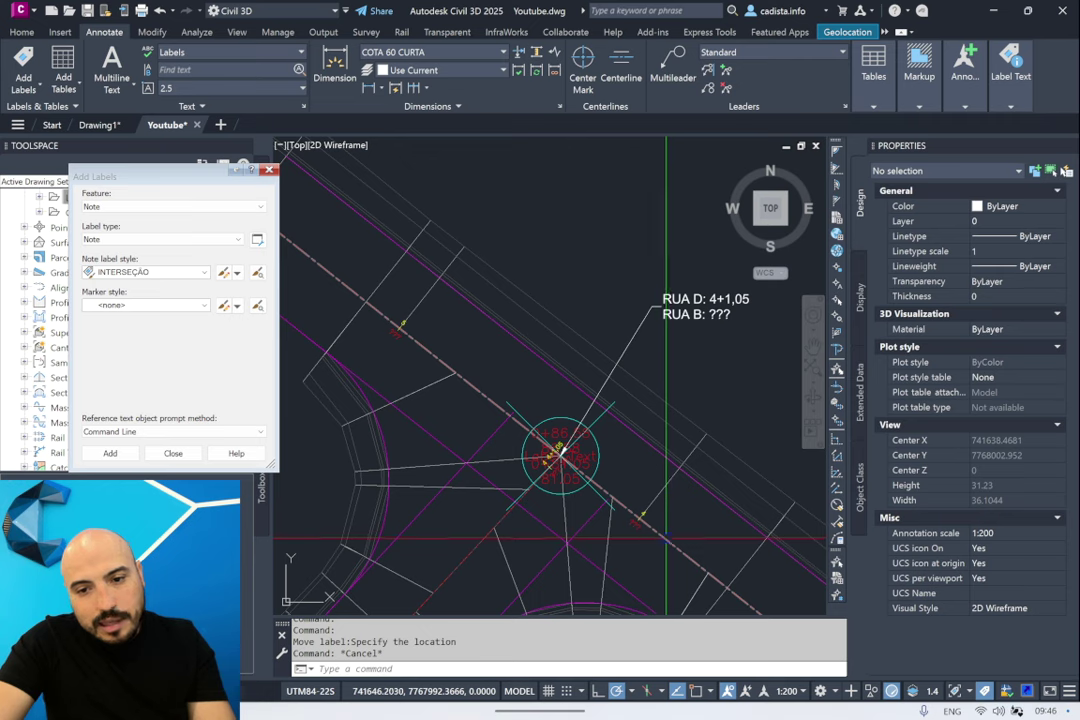
Set the copy's INTERSEÇÃO::2 reference to RUA C, reading RUA D: 4+1,05 and RUA C: 4+6,58
click(560, 453)
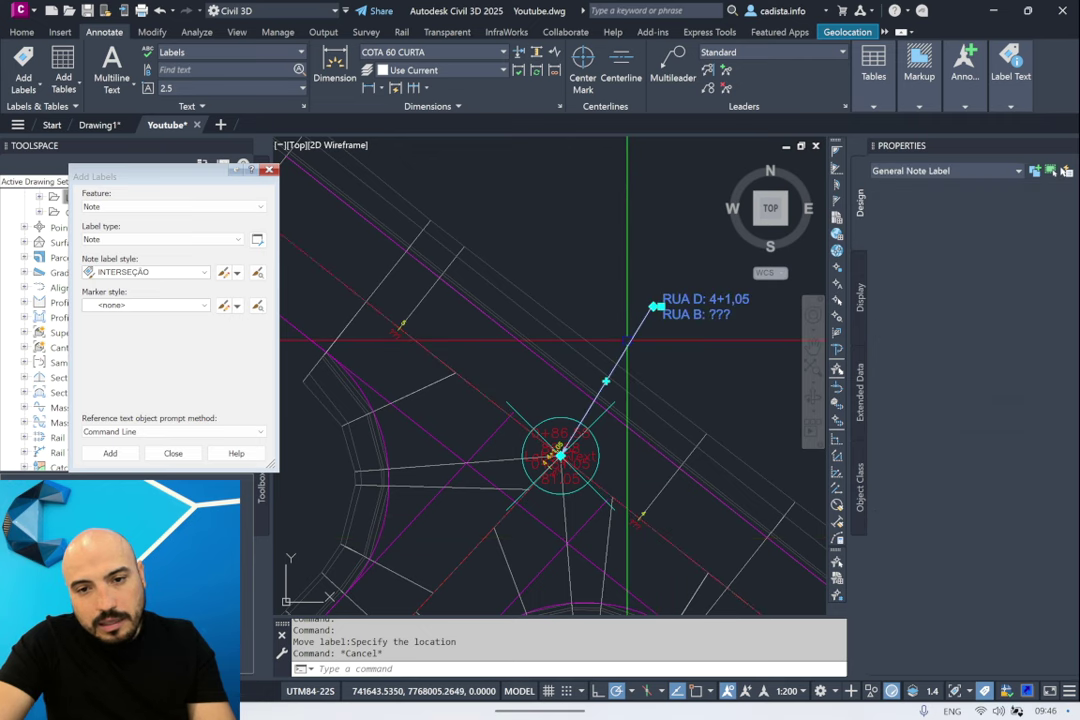
click(1008, 241)
click(1009, 242)
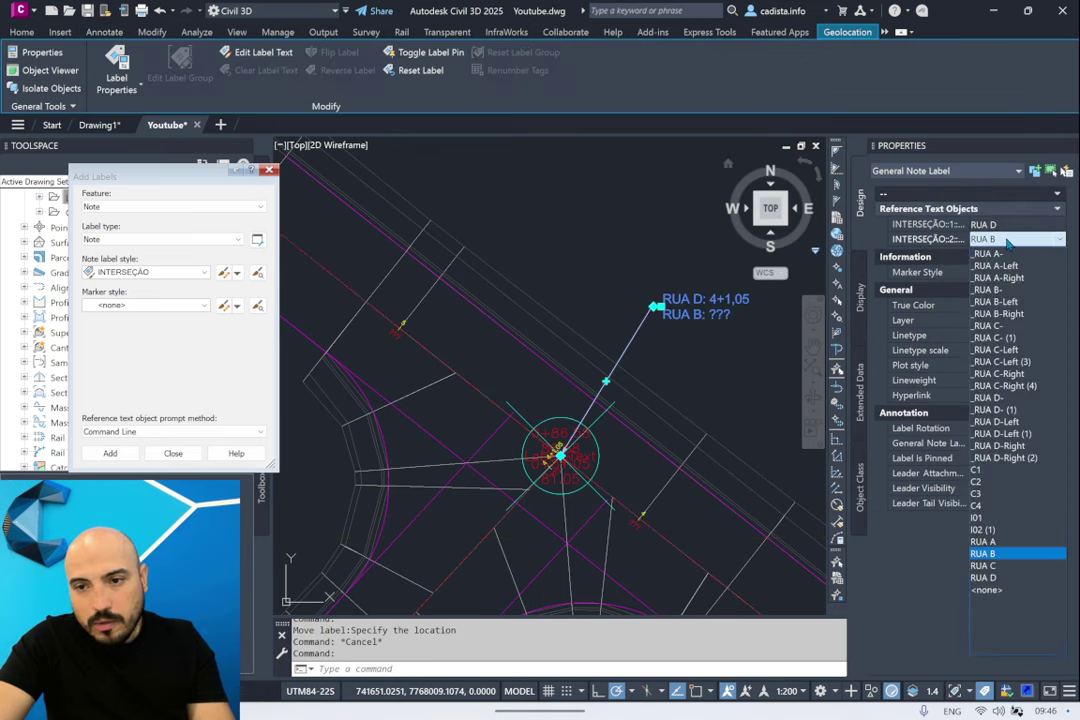
click(1000, 566)
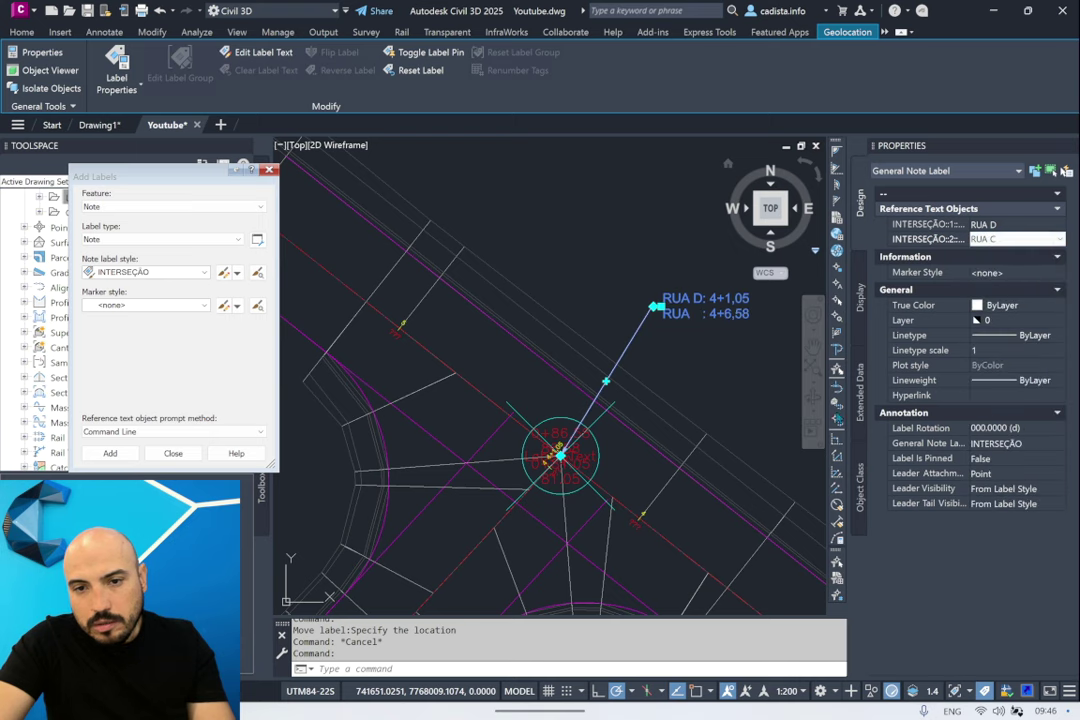
key(Escape)
key(Escape)
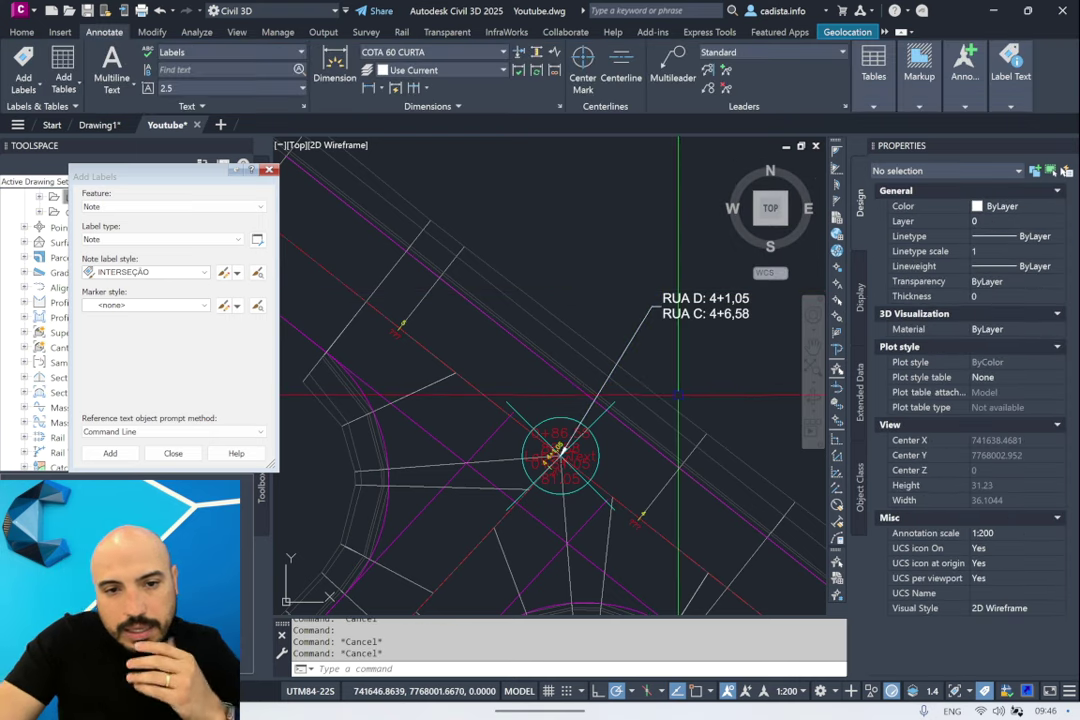
Pan back to the RUA D / RUA B intersection note
mouse_move(664, 431)
middle_down()
mouse_move(564, 298)
mouse_move(622, 238)
middle_up()
scroll(564, 298, down, 3)
scroll(415, 405, up, 3)
middle_drag(478, 422, 563, 438)
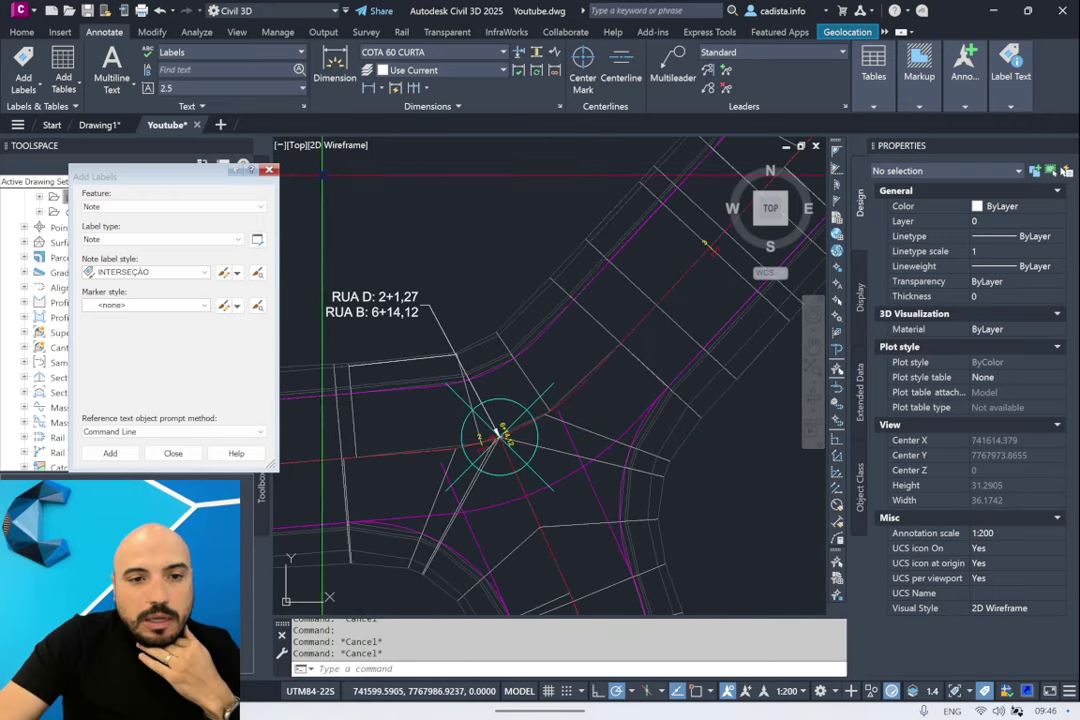
Dismiss the Add Labels window and zoom out to show both labelled intersections together
key(Escape)
scroll(575, 354, down, 2)
middle_drag(575, 354, 464, 440)
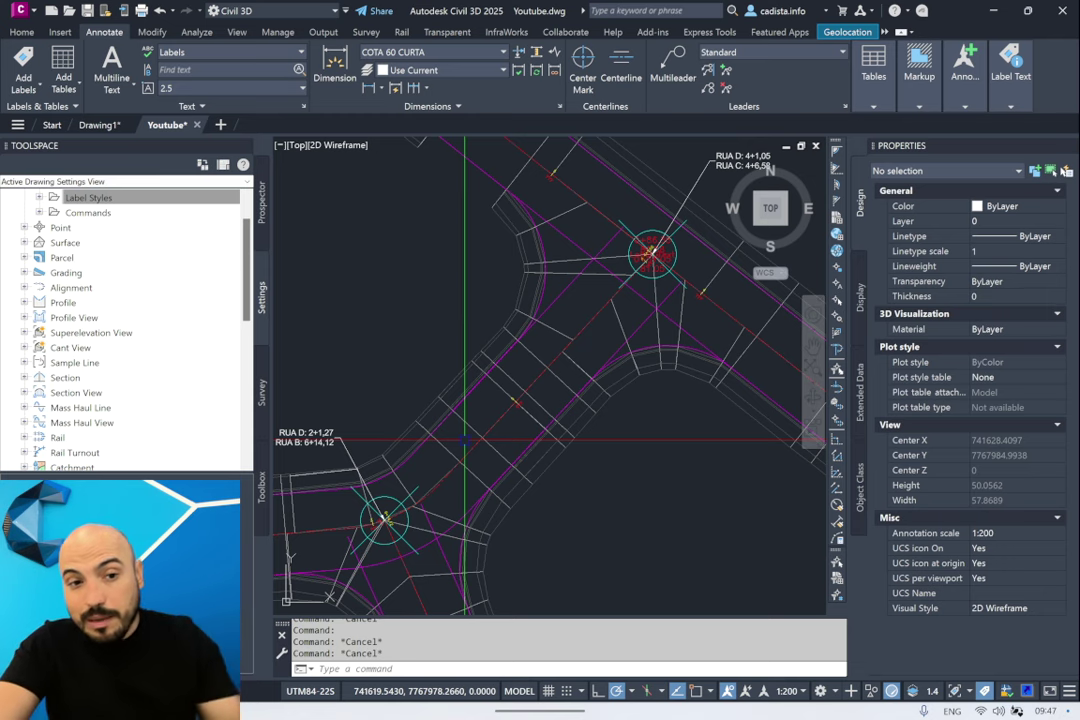
scroll(118, 355, up, 1)
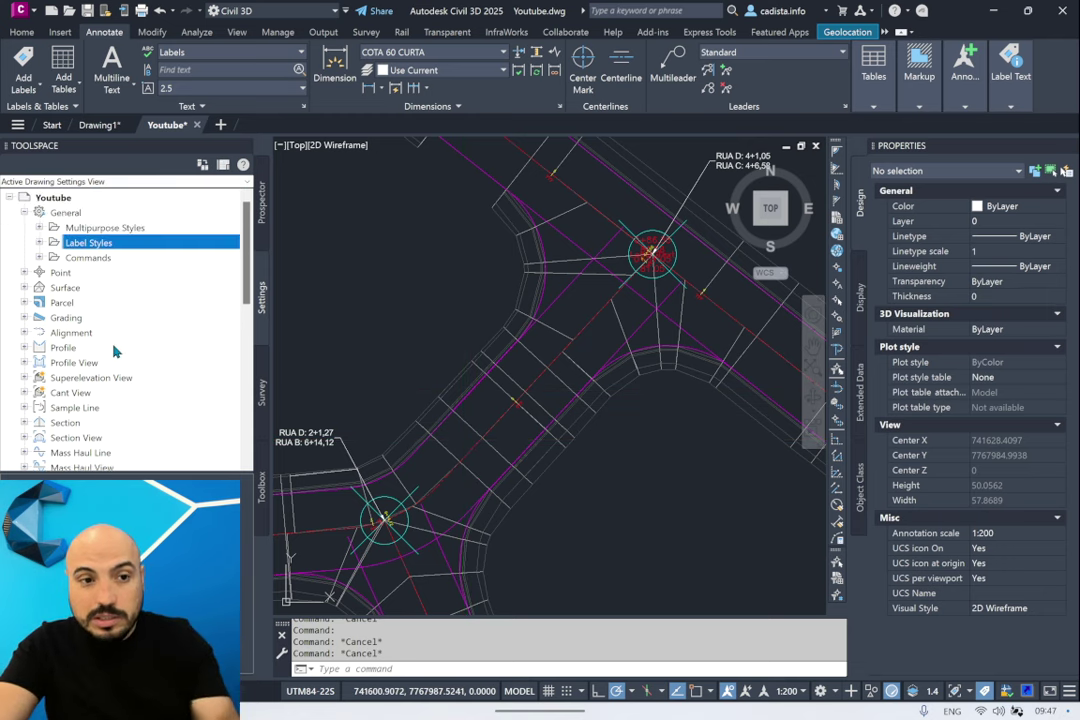
Briefly check the Add Labels type list, then clear the Label Styles selection in Toolspace
click(22, 90)
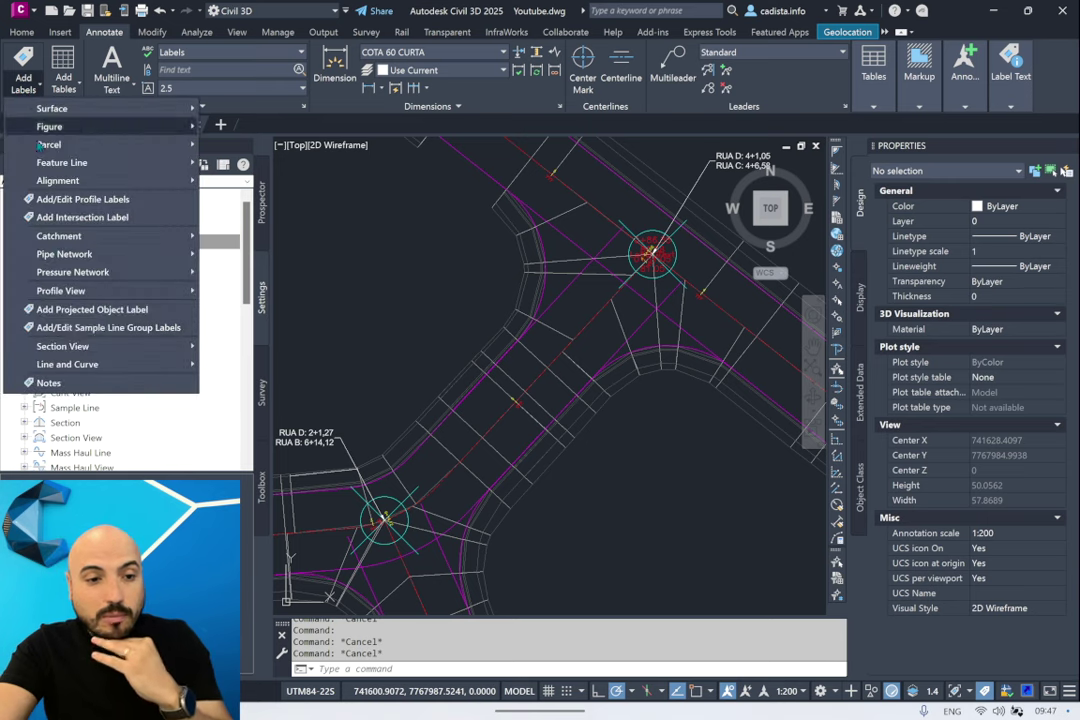
click(96, 404)
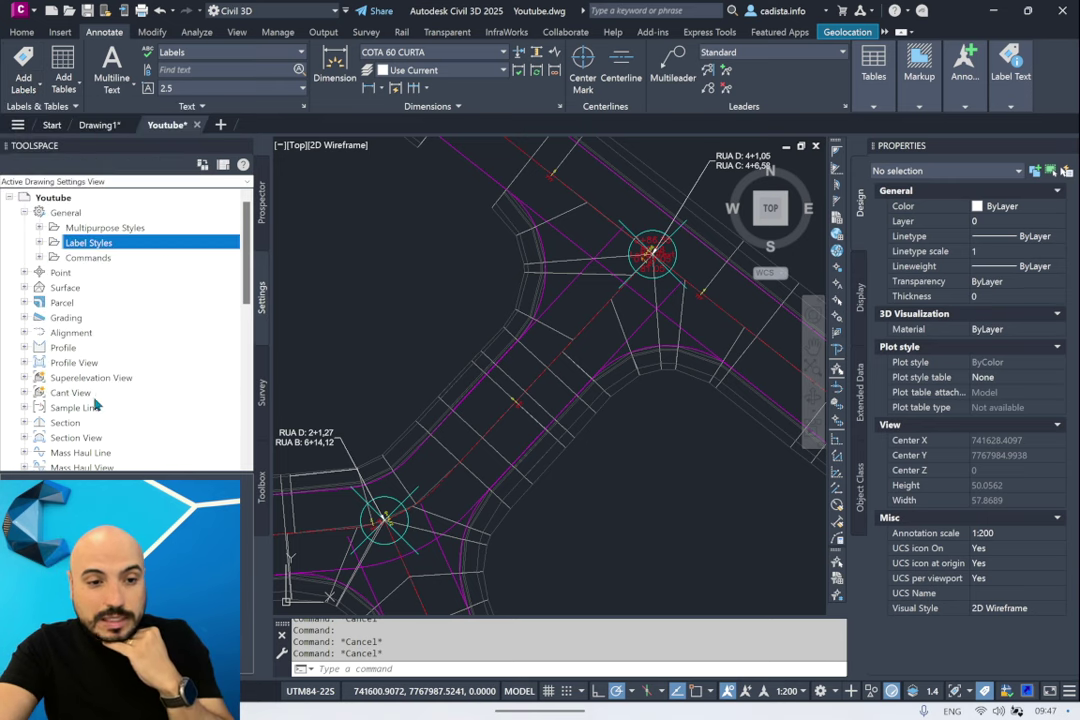
click(210, 395)
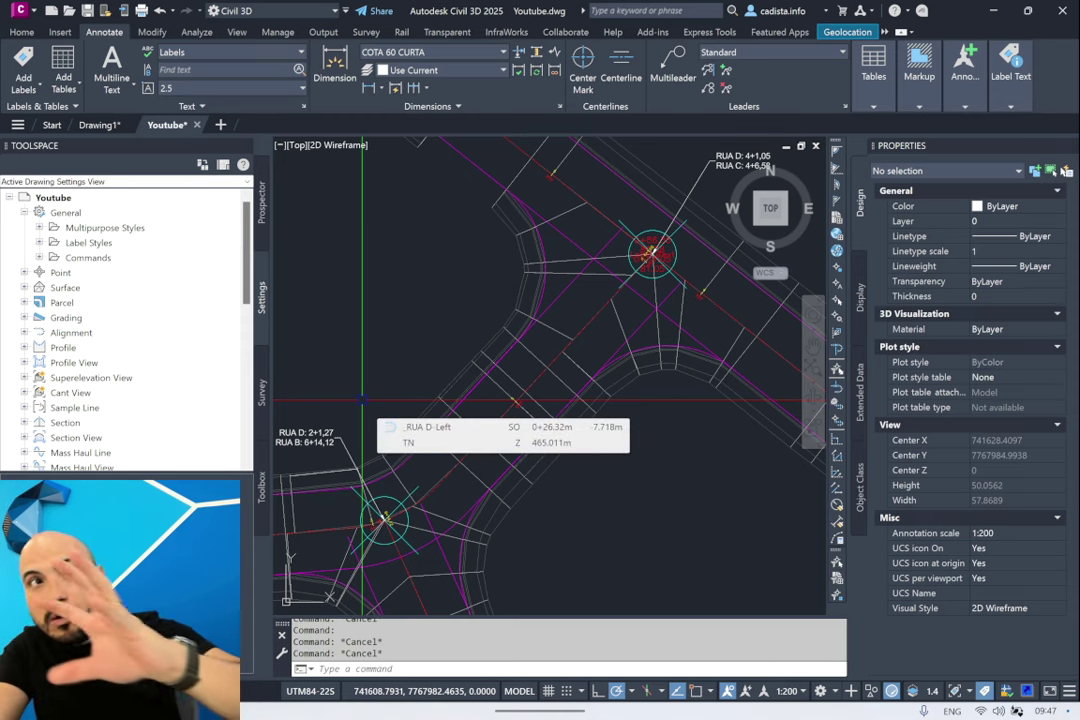
mouse_move(362, 399)
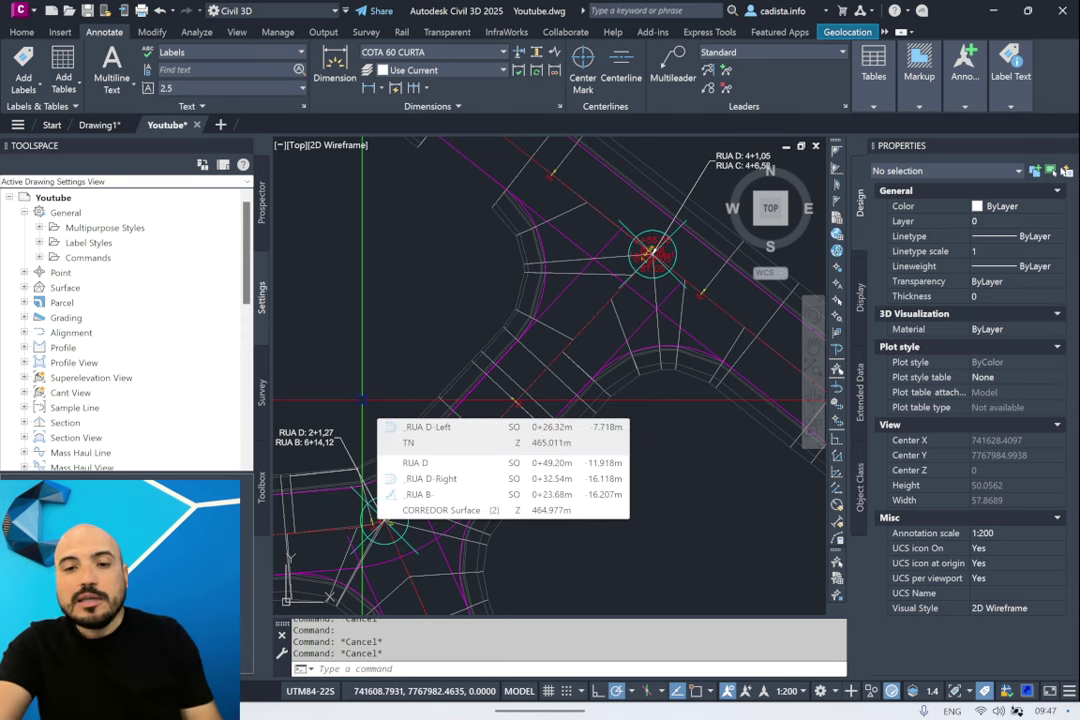
Zoom in on the intersection note reading RUA D: 2+1,27 and RUA B: 6+14,12
mouse_move(383, 392)
middle_down()
mouse_move(431, 391)
mouse_move(581, 270)
middle_up()
scroll(517, 250, up, 2)
scroll(517, 250, up, 2)
middle_drag(466, 300, 514, 300)
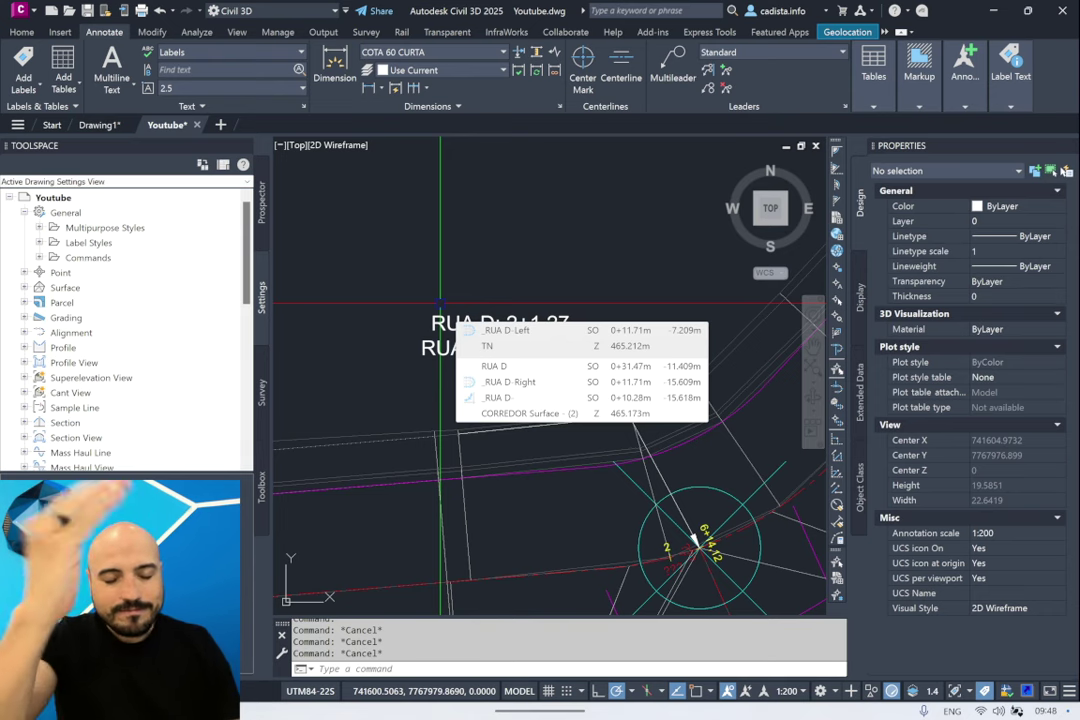
mouse_move(828, 683)
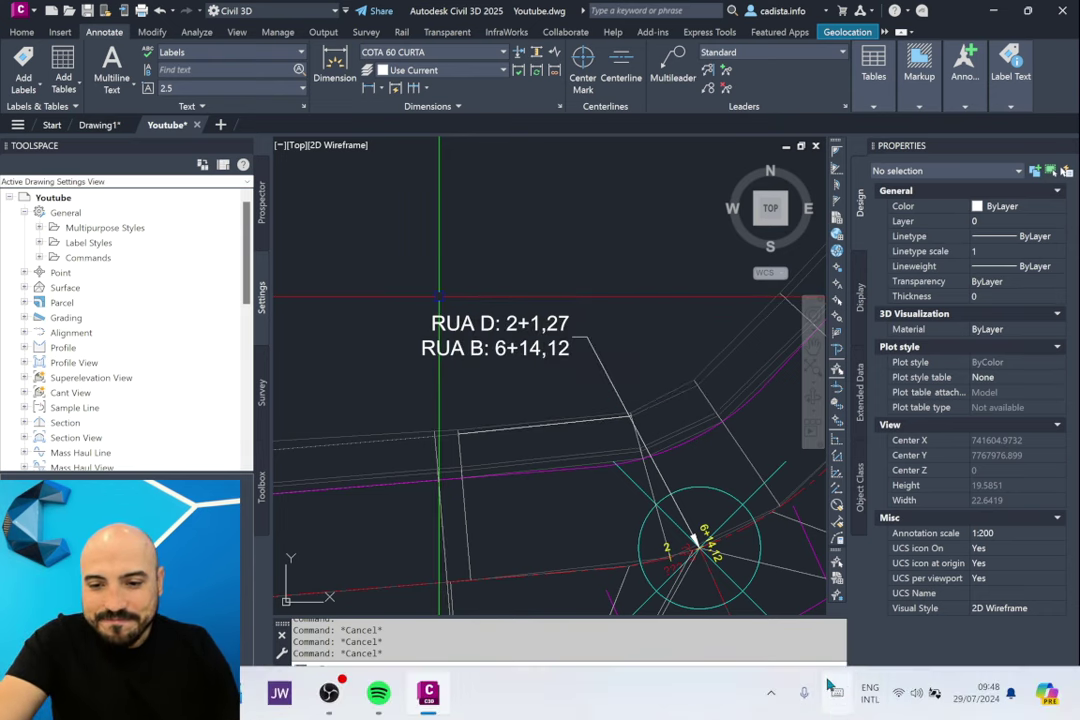
click(771, 692)
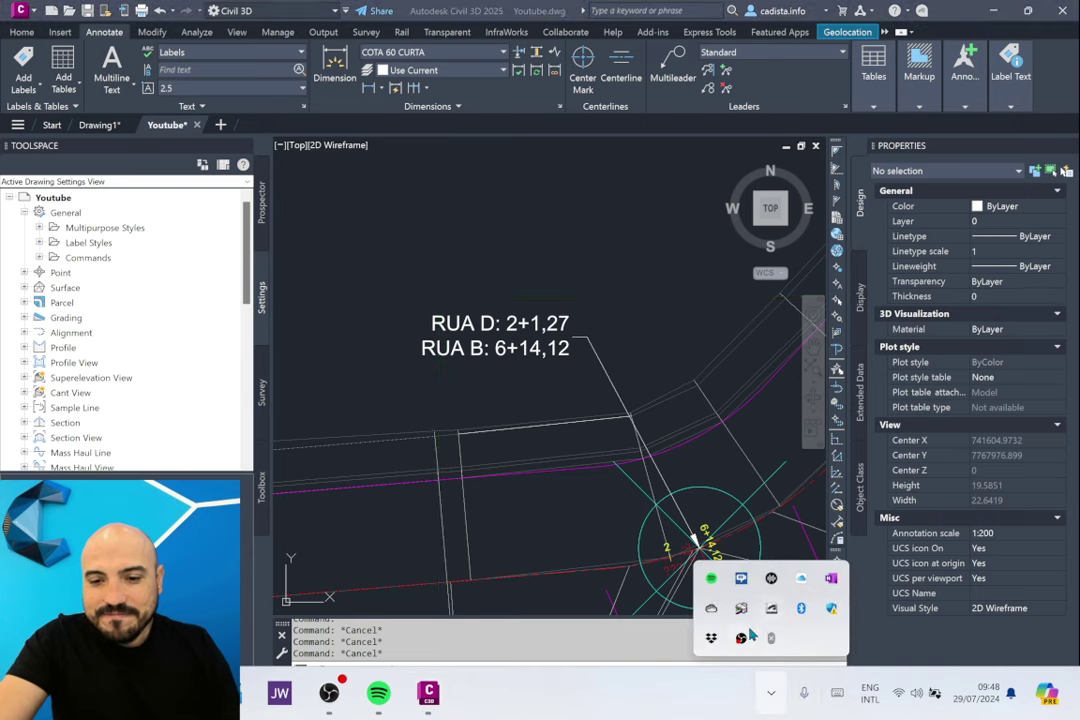